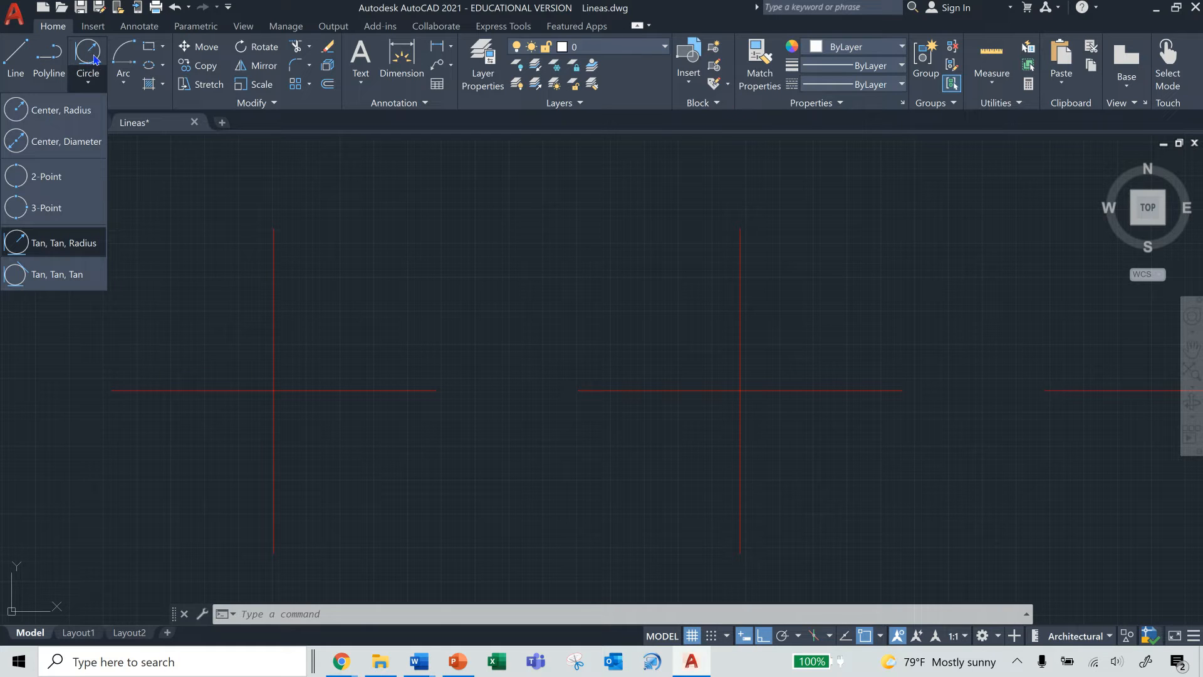
# - Draw a Center, Radius circle with a 3' radius centred on the intersection of the first red cross
pyautogui.click(192, 199)
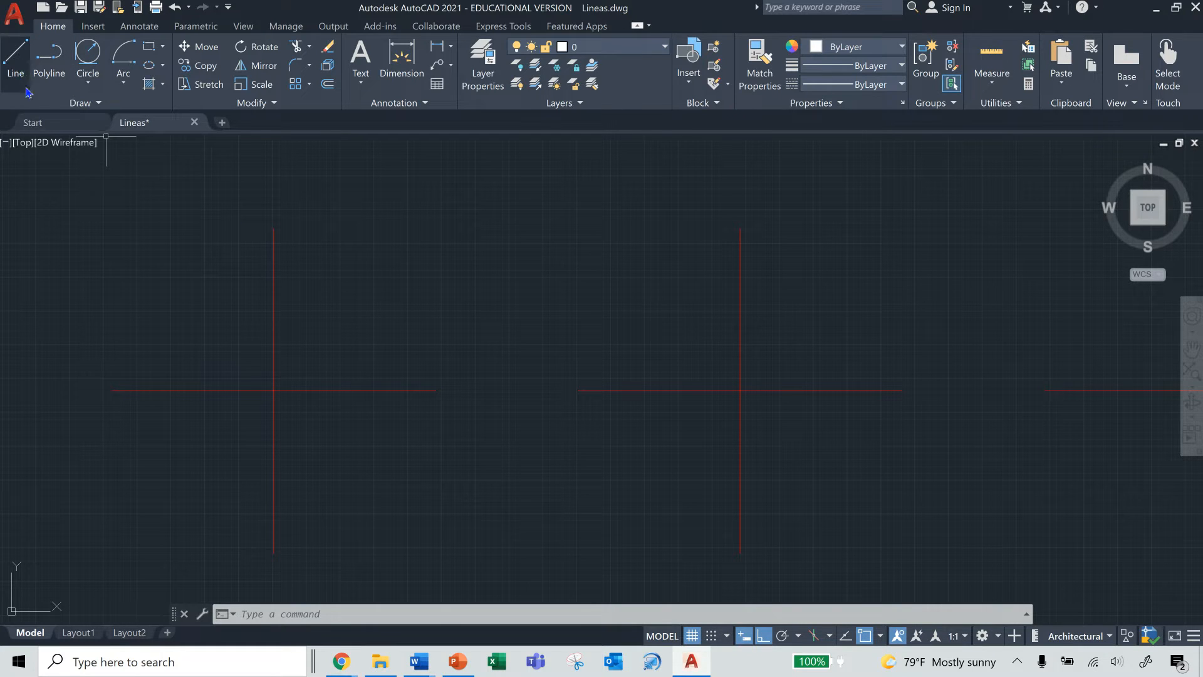
pyautogui.click(91, 80)
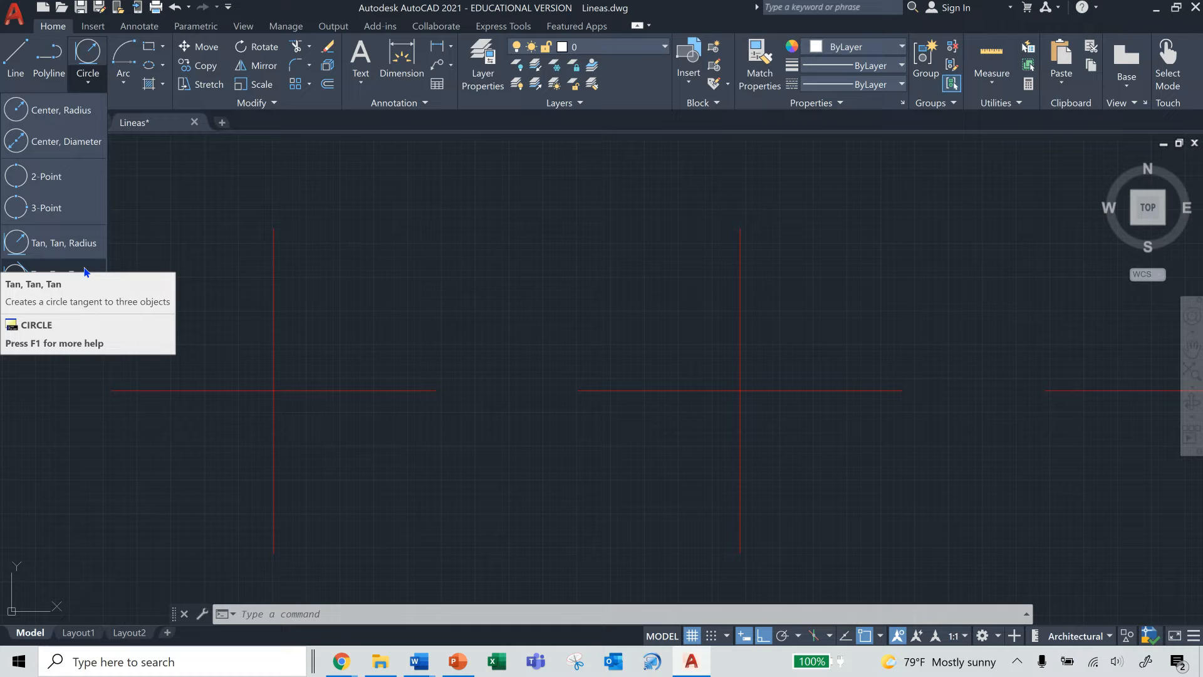
pyautogui.click(69, 110)
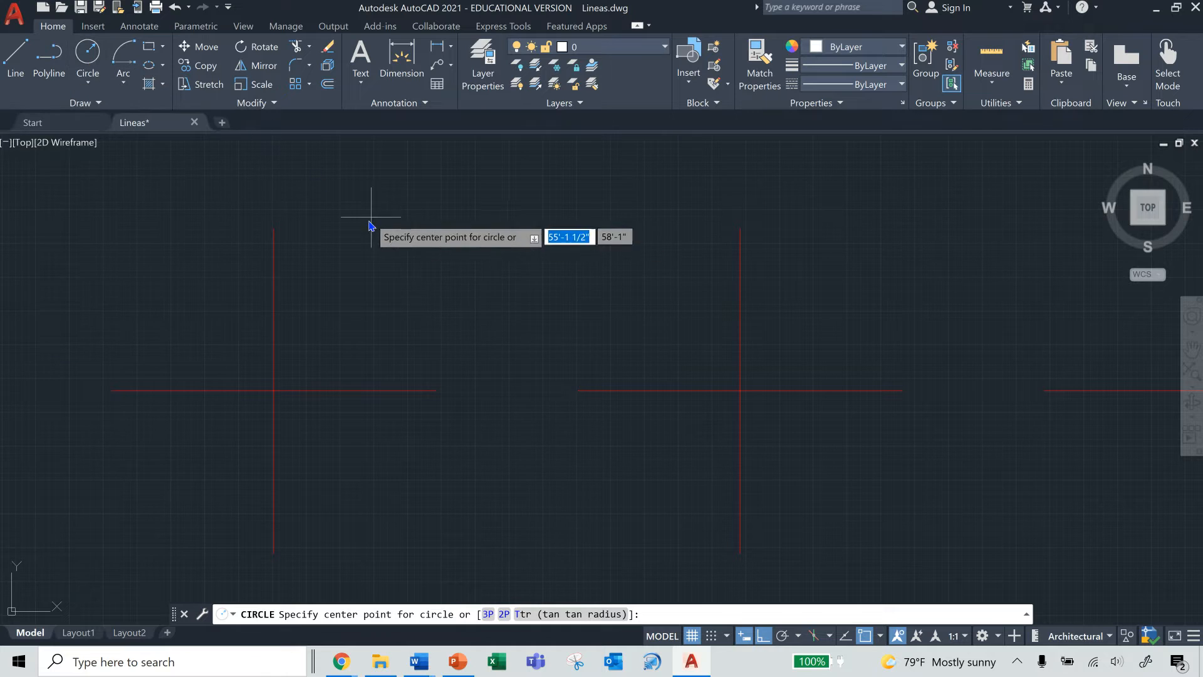
pyautogui.click(88, 62)
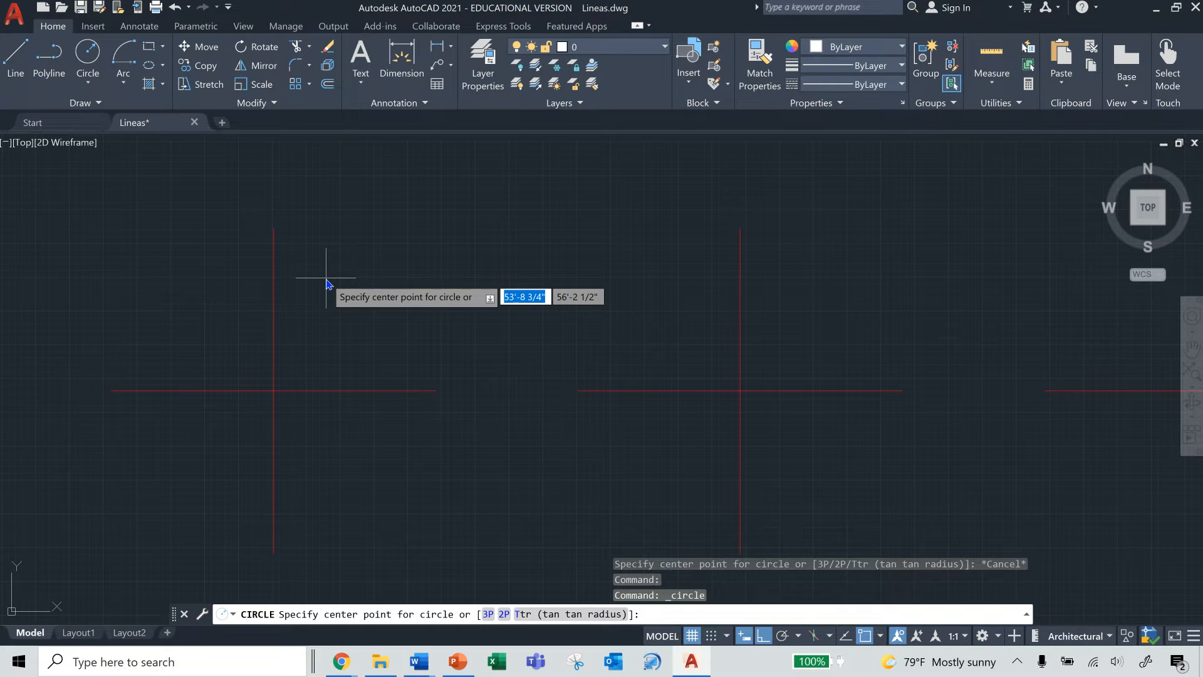
pyautogui.click(274, 391)
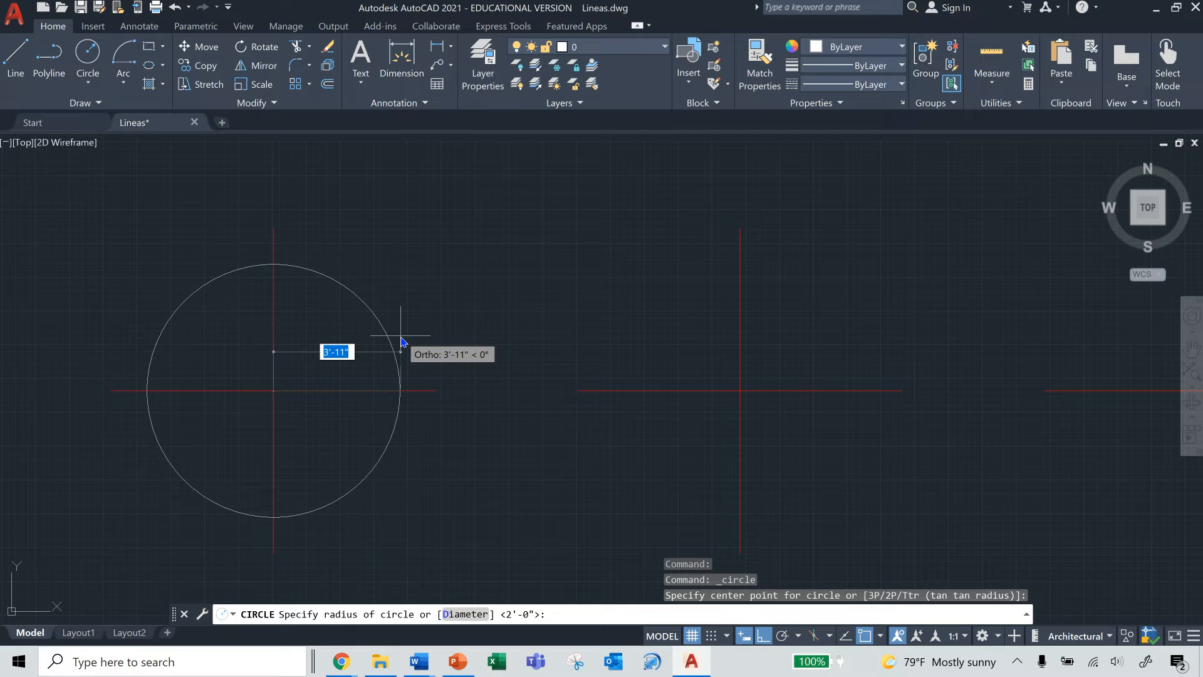
pyautogui.click(458, 661)
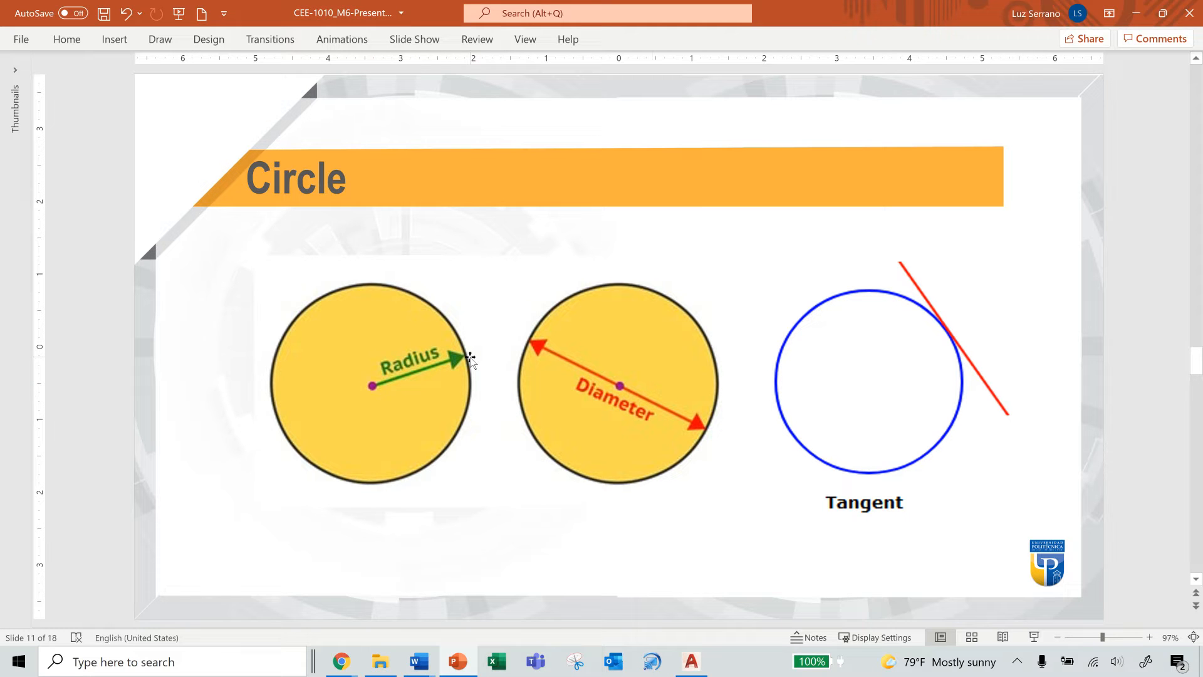
pyautogui.click(1136, 13)
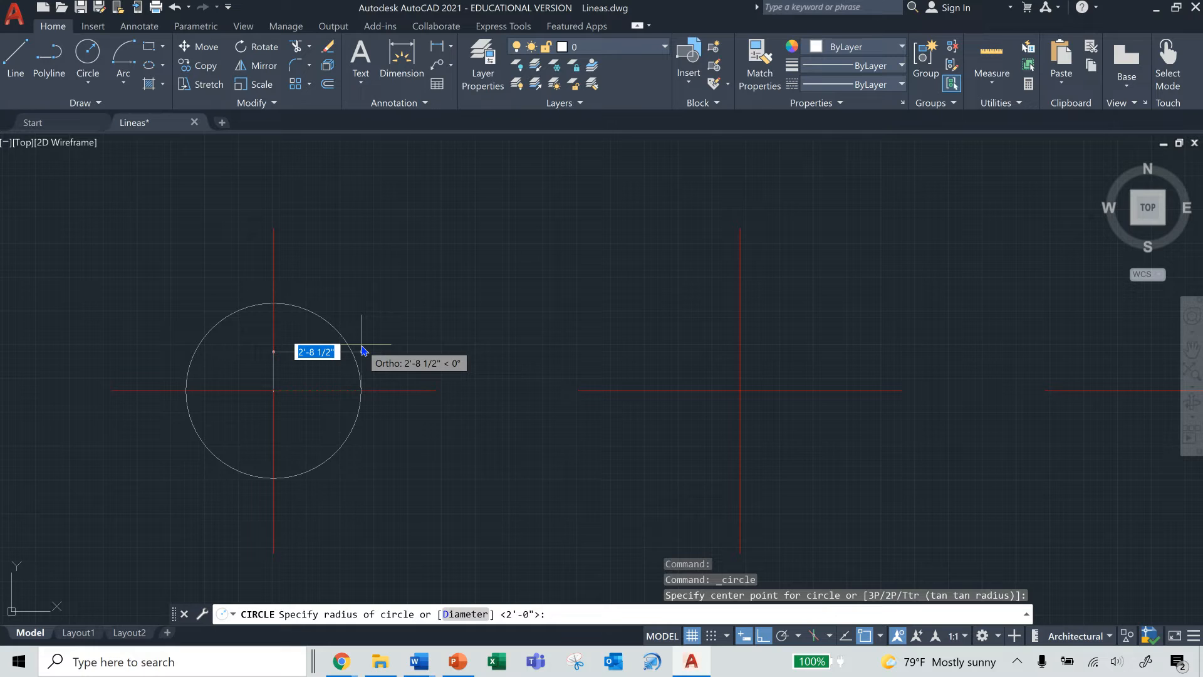
pyautogui.write('3')
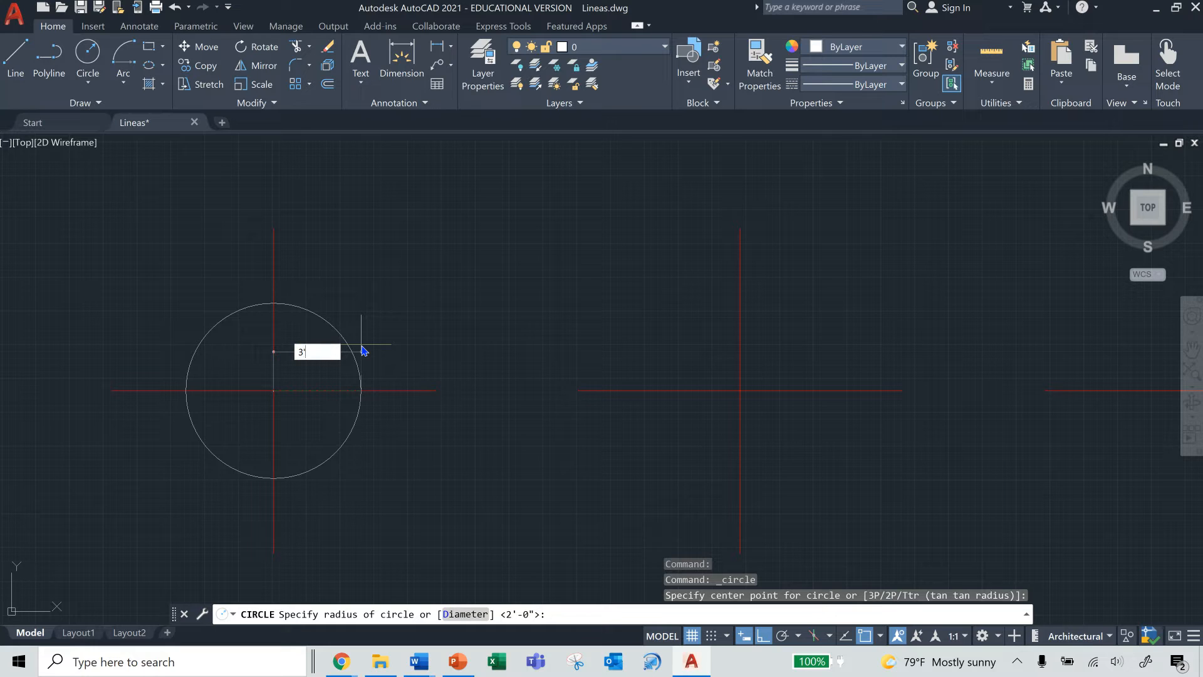
pyautogui.write("'")
pyautogui.press('Return')
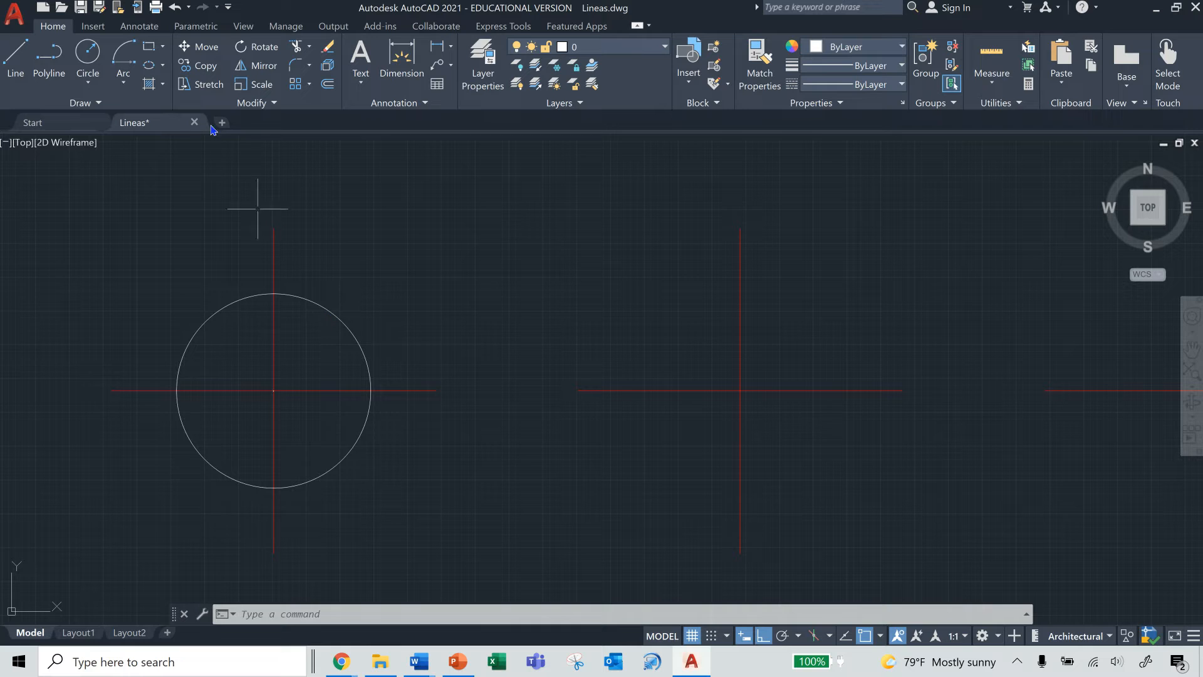
# - Draw a 2-Point circle with a 3' diameter running right from the left endpoint of the second cross's horizontal line
pyautogui.click(90, 81)
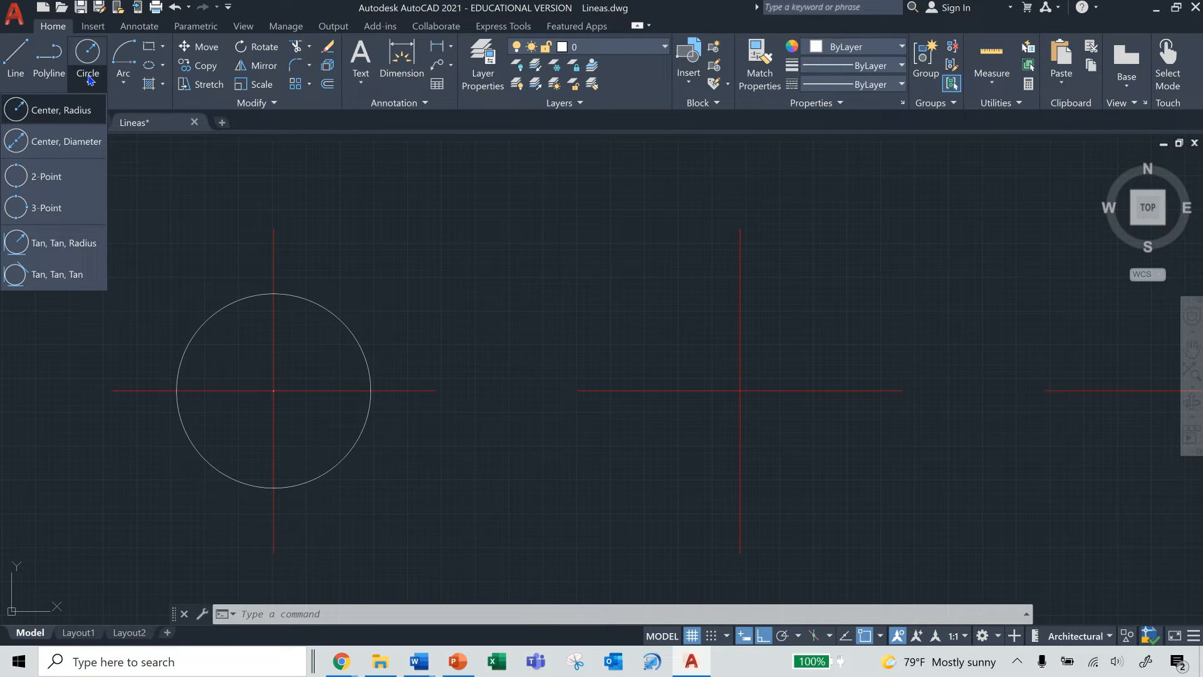
pyautogui.click(75, 179)
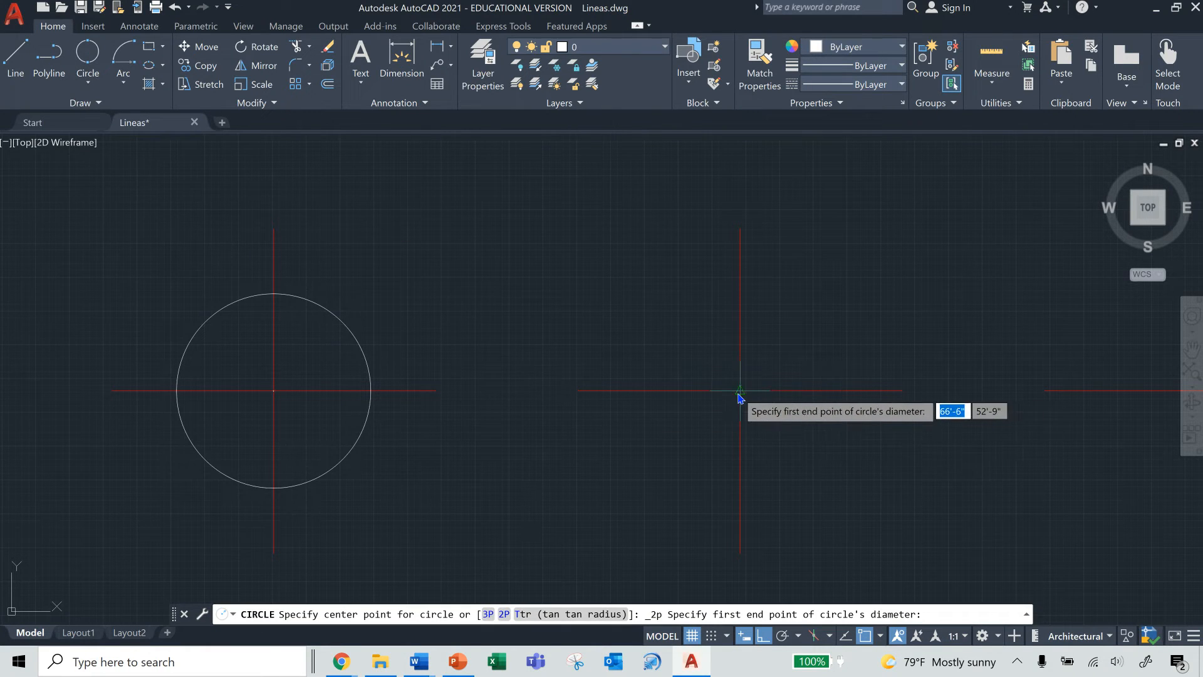
pyautogui.click(578, 391)
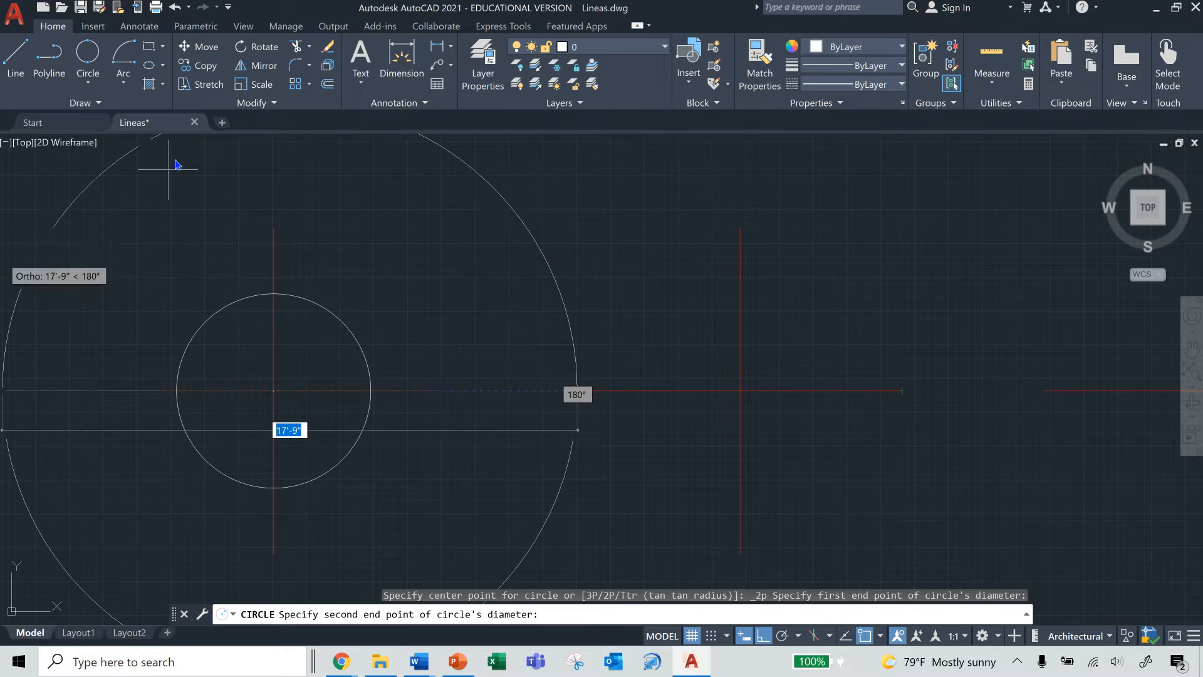
pyautogui.click(93, 85)
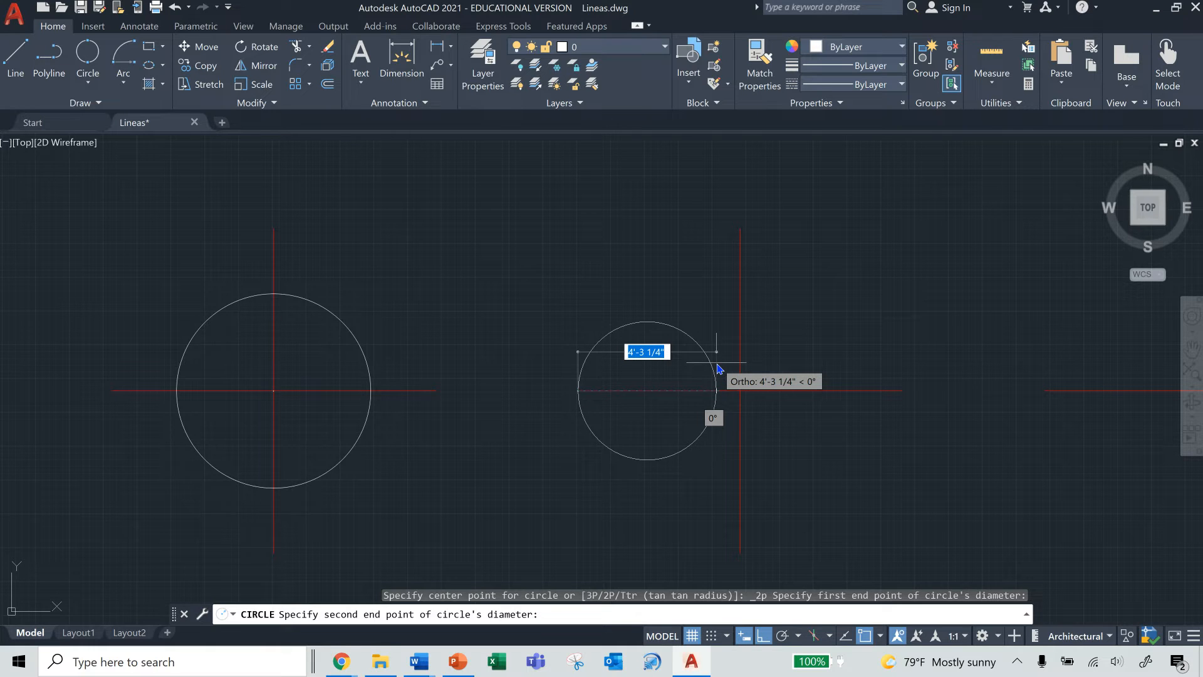
pyautogui.write('3')
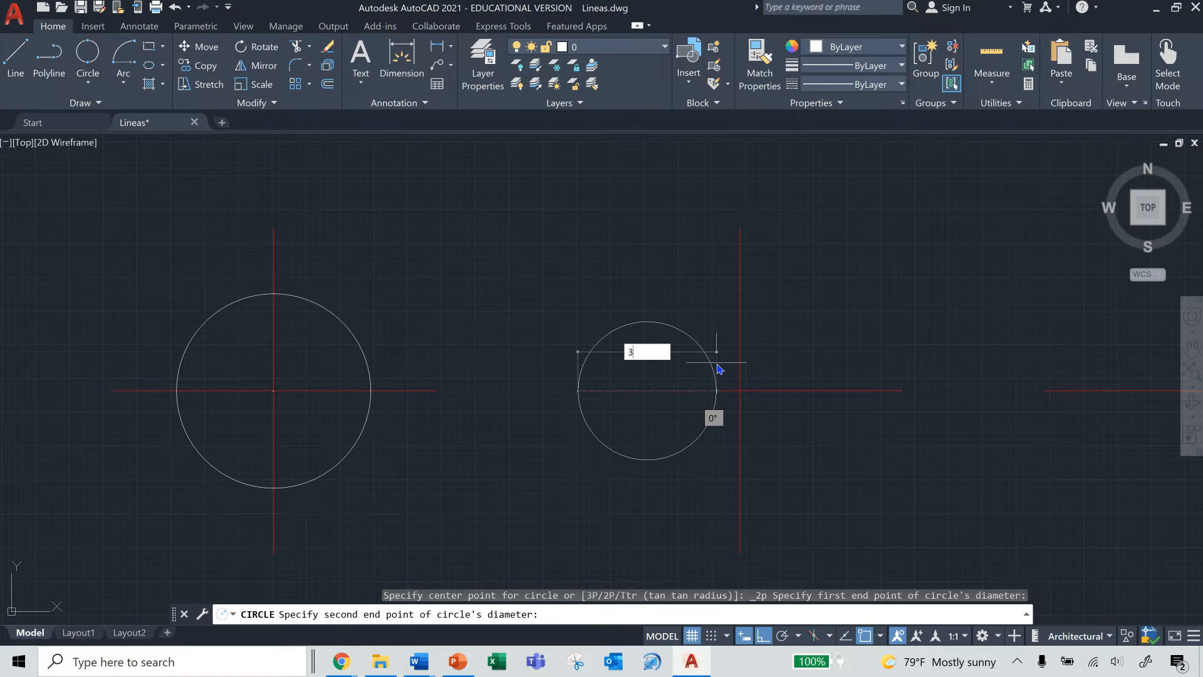
pyautogui.write("'")
pyautogui.press('Return')
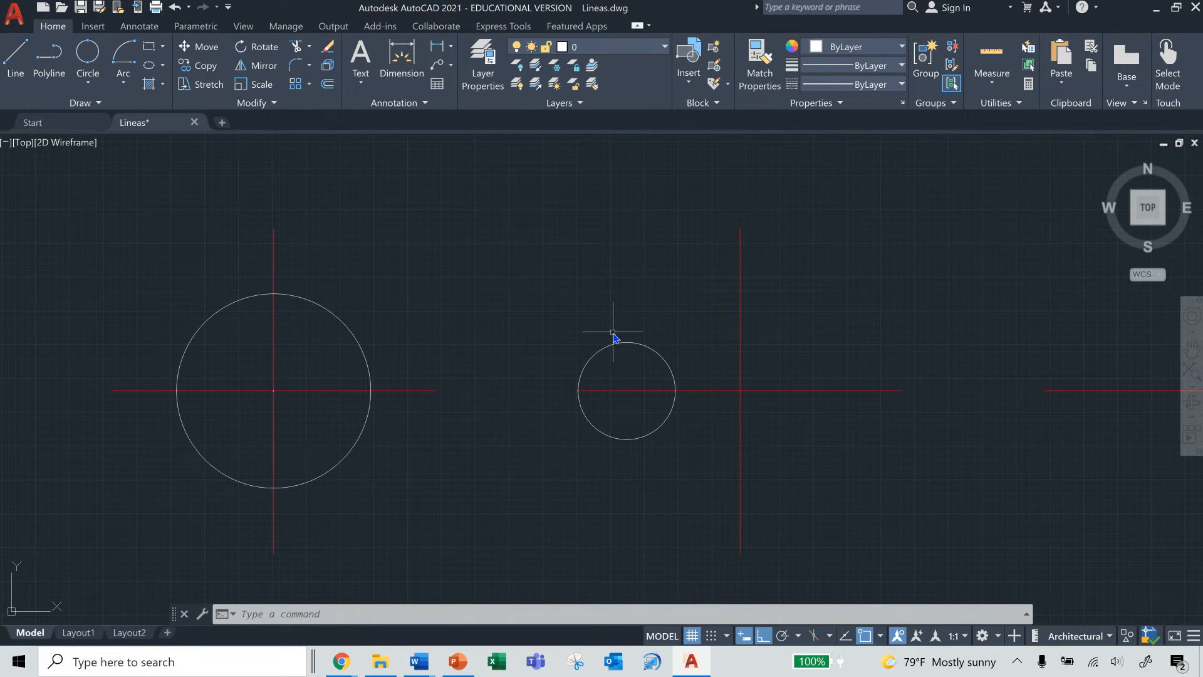
# - Draw a 3-Point circle of about 2'-9" radius through the second cross's intersection, near its horizontal line's right end, and above that line
pyautogui.click(92, 75)
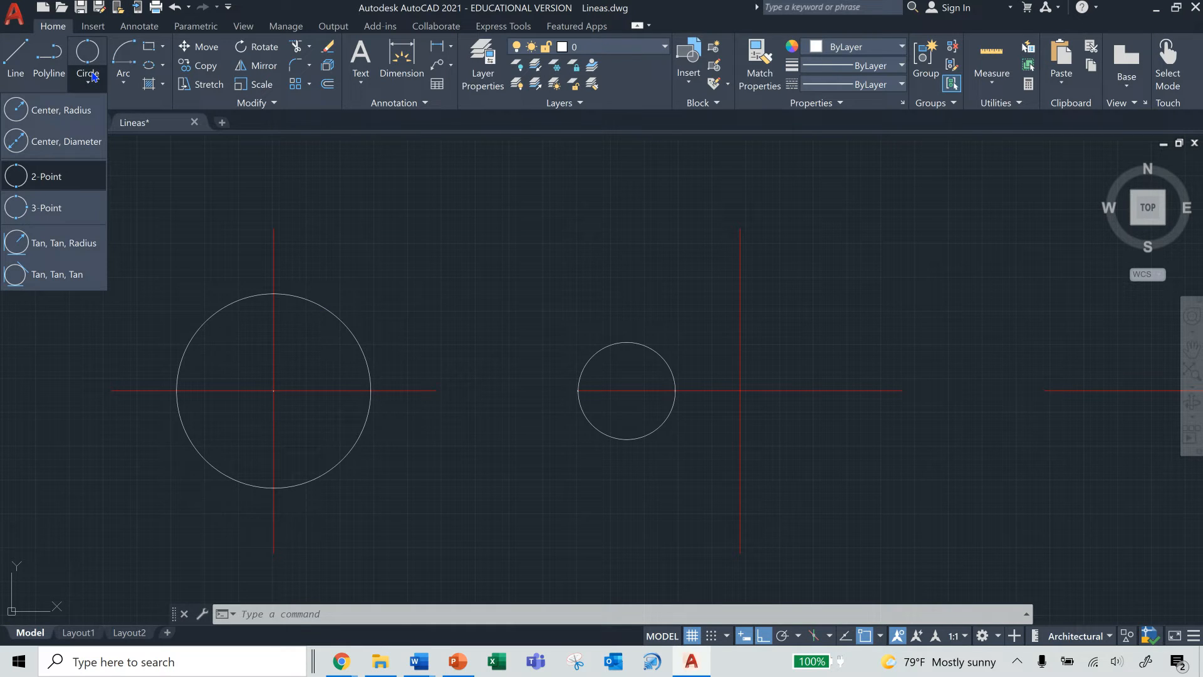
pyautogui.click(61, 216)
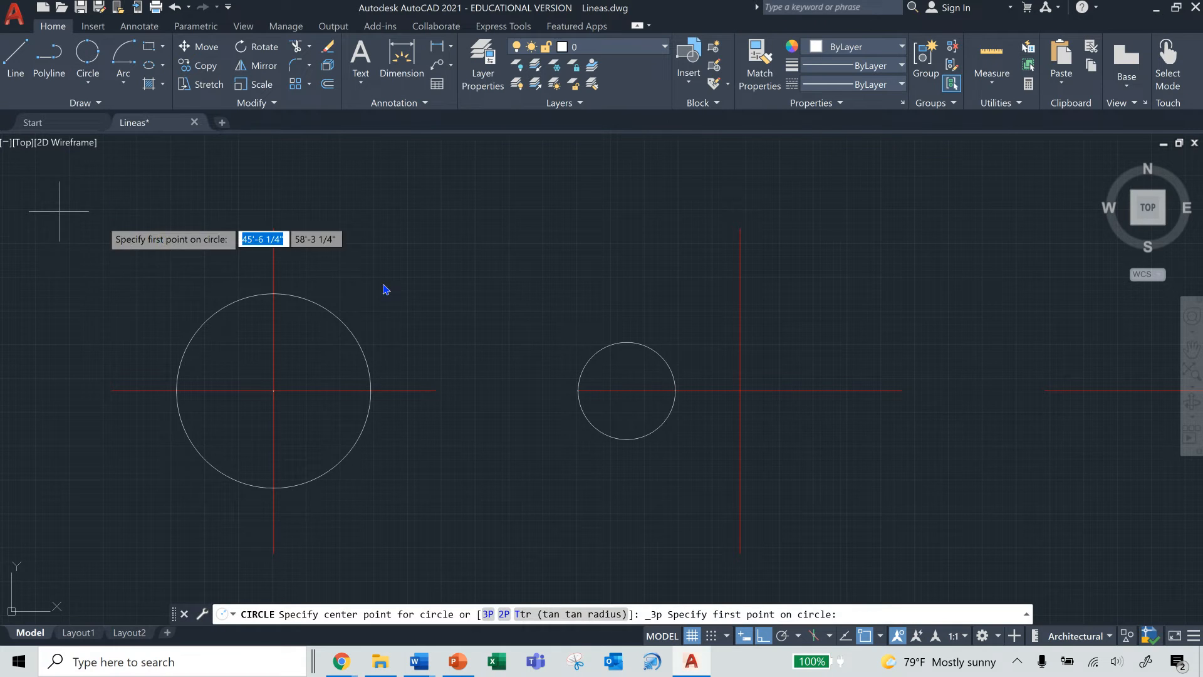
pyautogui.click(740, 391)
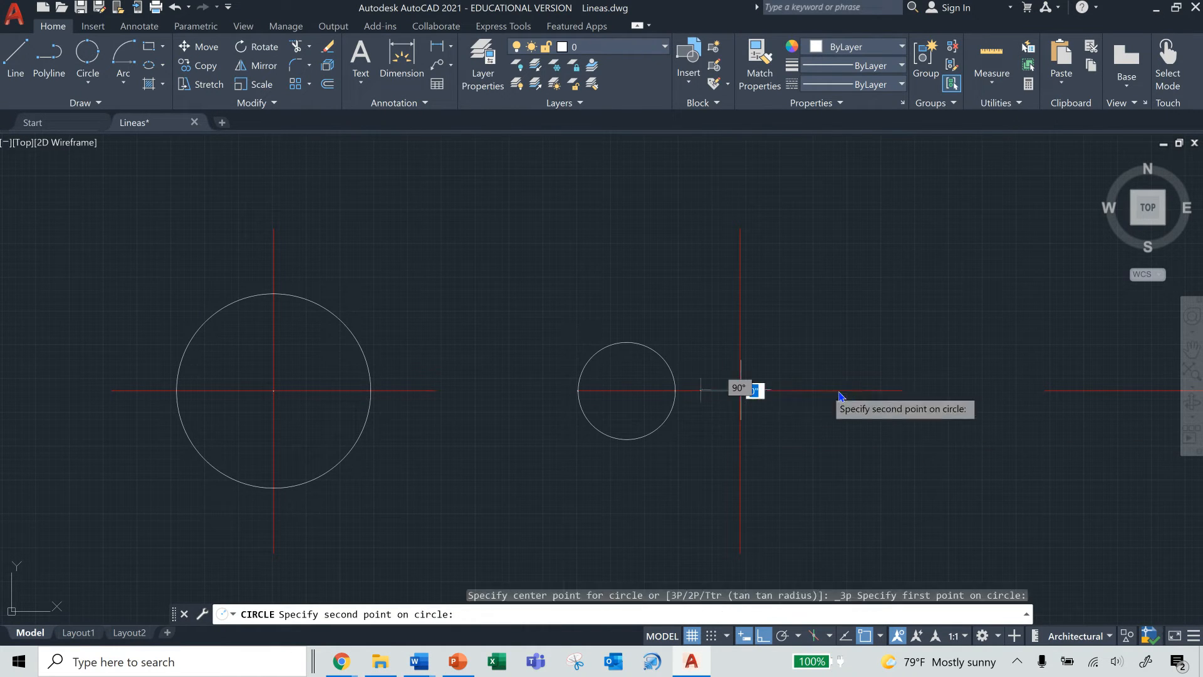
pyautogui.click(909, 390)
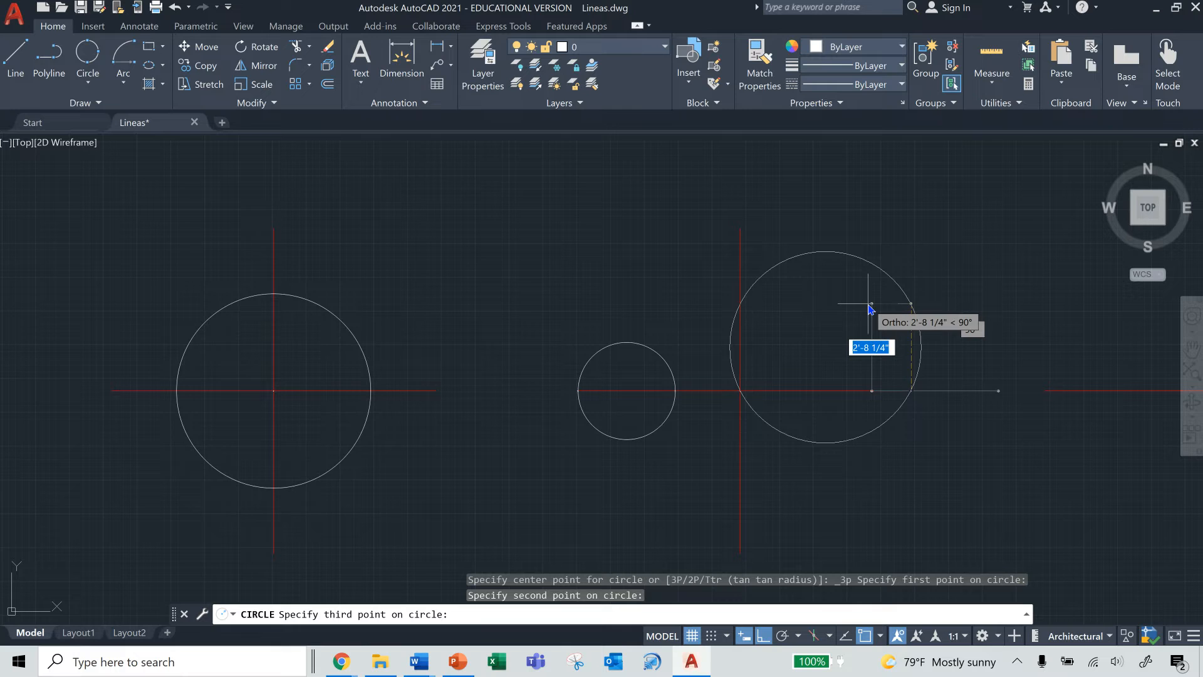
pyautogui.click(870, 342)
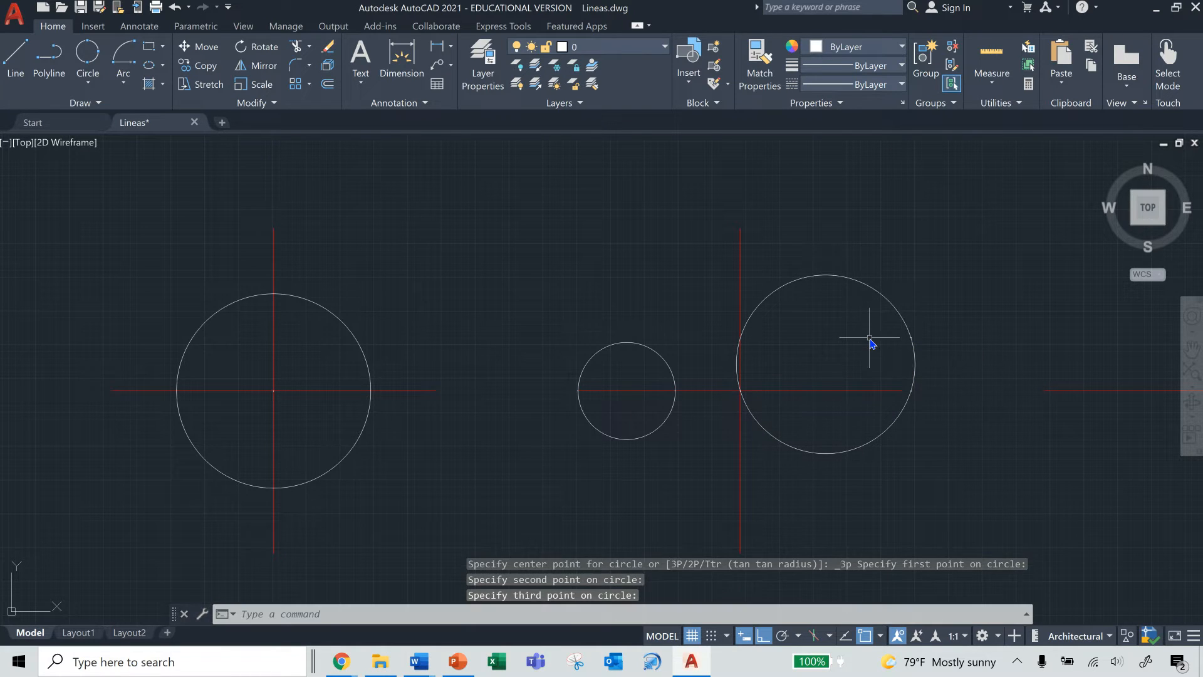
# - Draw a Tan, Tan, Radius circle with a 10' radius tangent to the vertical and horizontal lines of the third cross
pyautogui.click(100, 86)
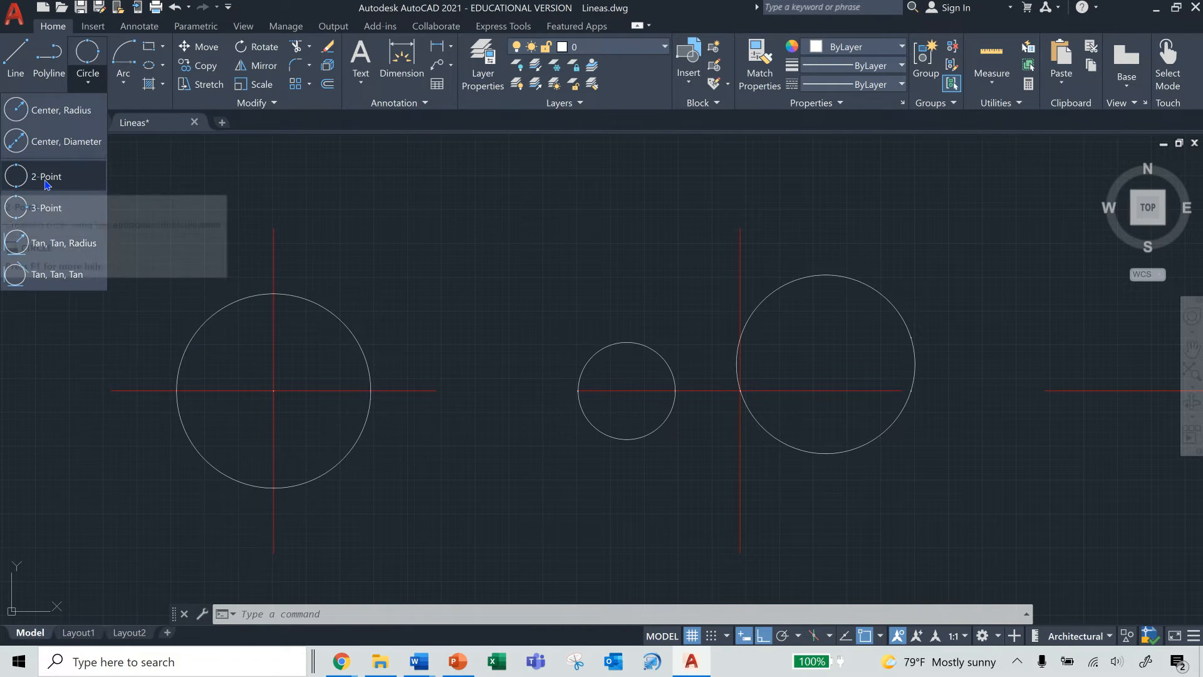
pyautogui.click(1192, 355)
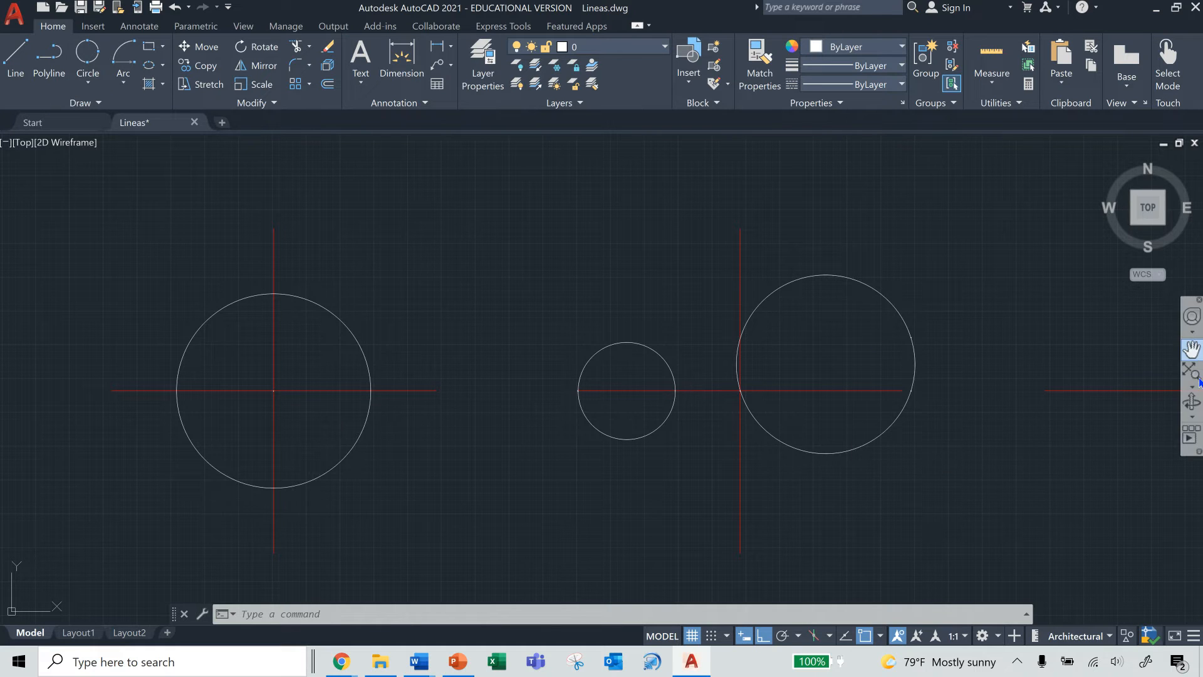
pyautogui.click(1191, 350)
pyautogui.moveTo(913, 411); pyautogui.dragTo(457, 391)
pyautogui.moveTo(754, 392); pyautogui.dragTo(607, 392)
pyautogui.rightClick(605, 390)
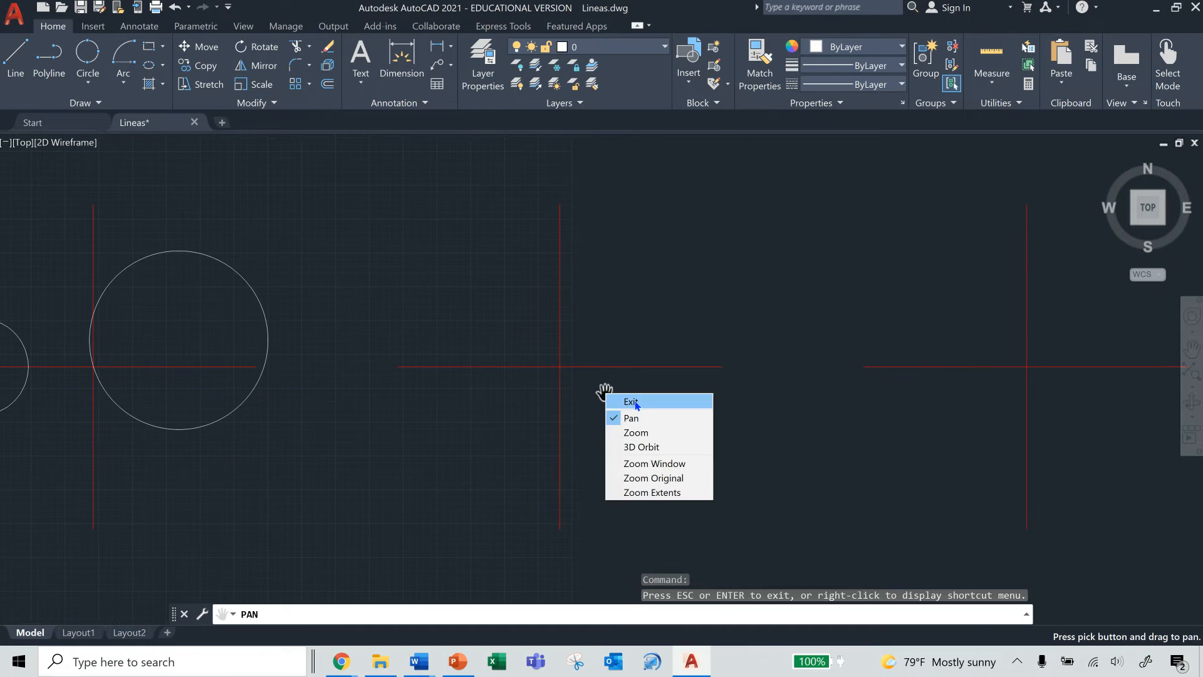
pyautogui.click(635, 402)
pyautogui.click(91, 82)
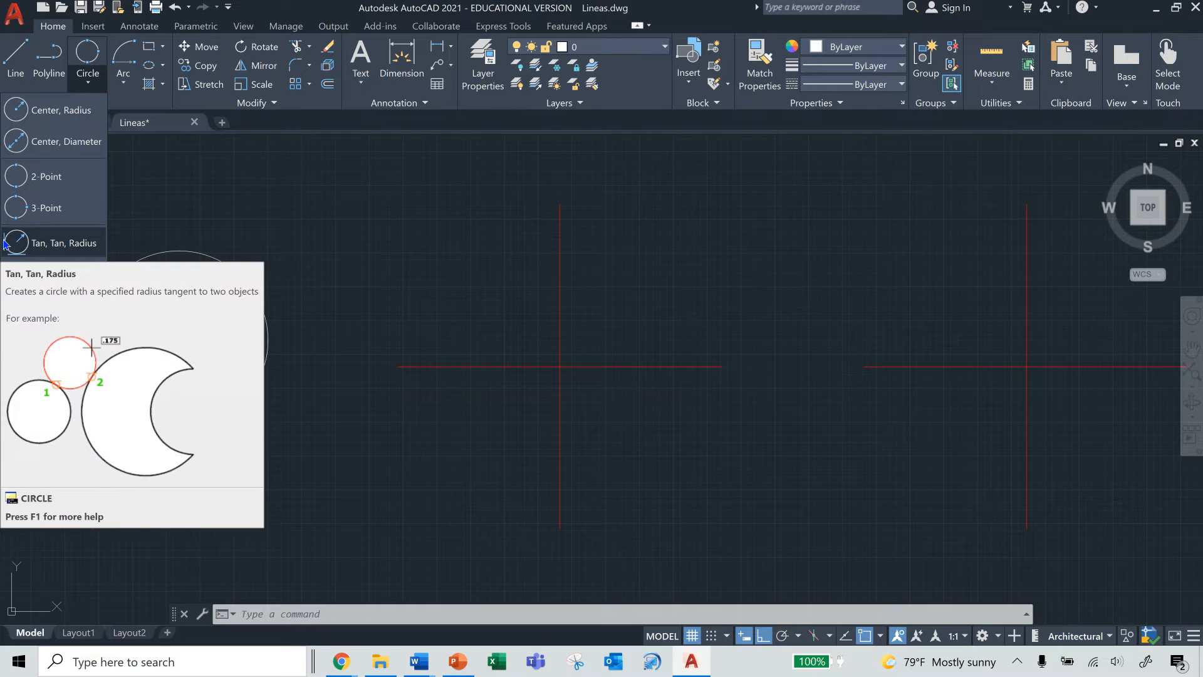
pyautogui.click(57, 243)
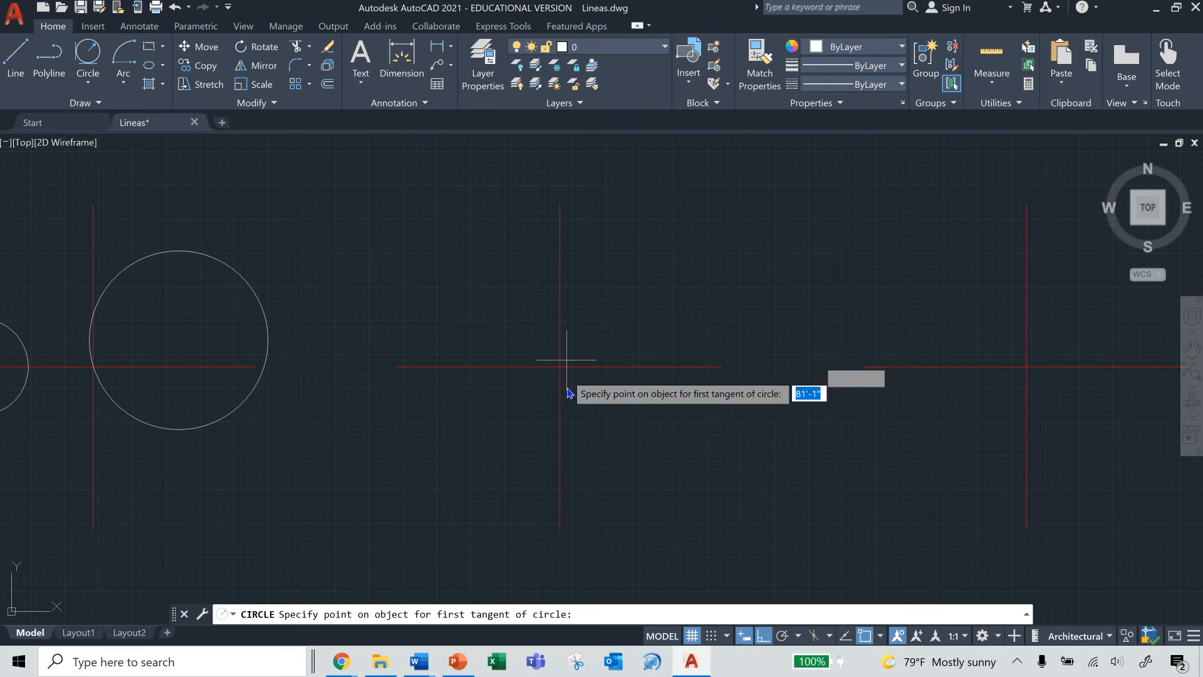
pyautogui.click(561, 305)
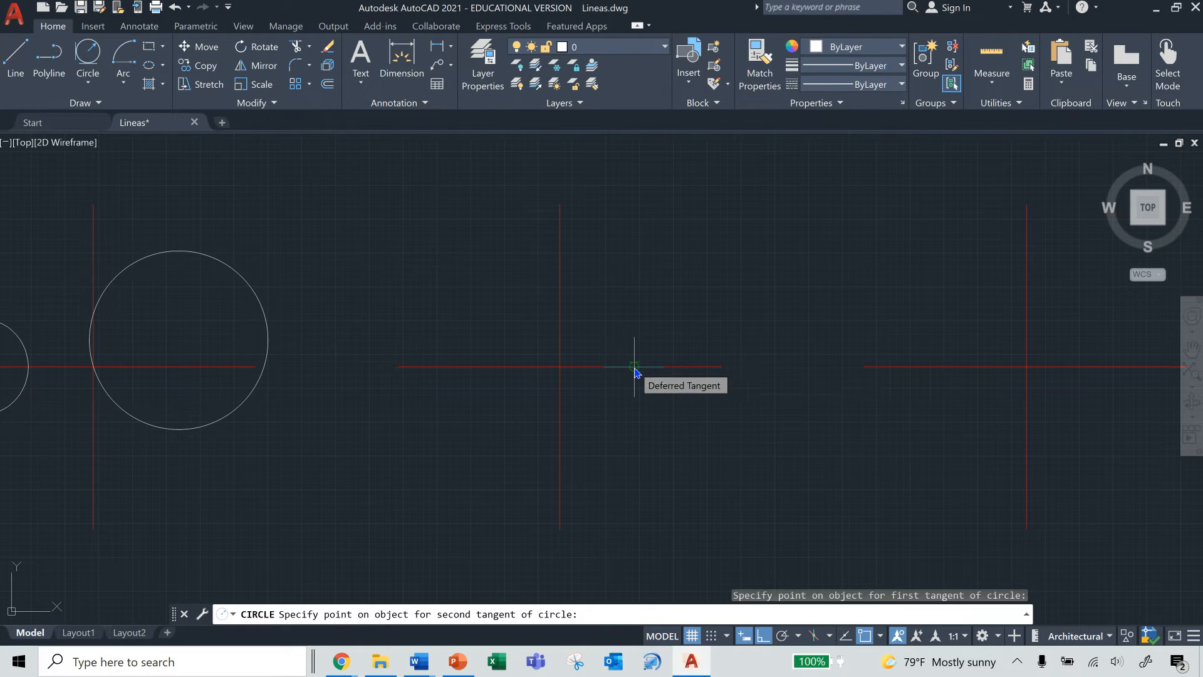
pyautogui.click(634, 370)
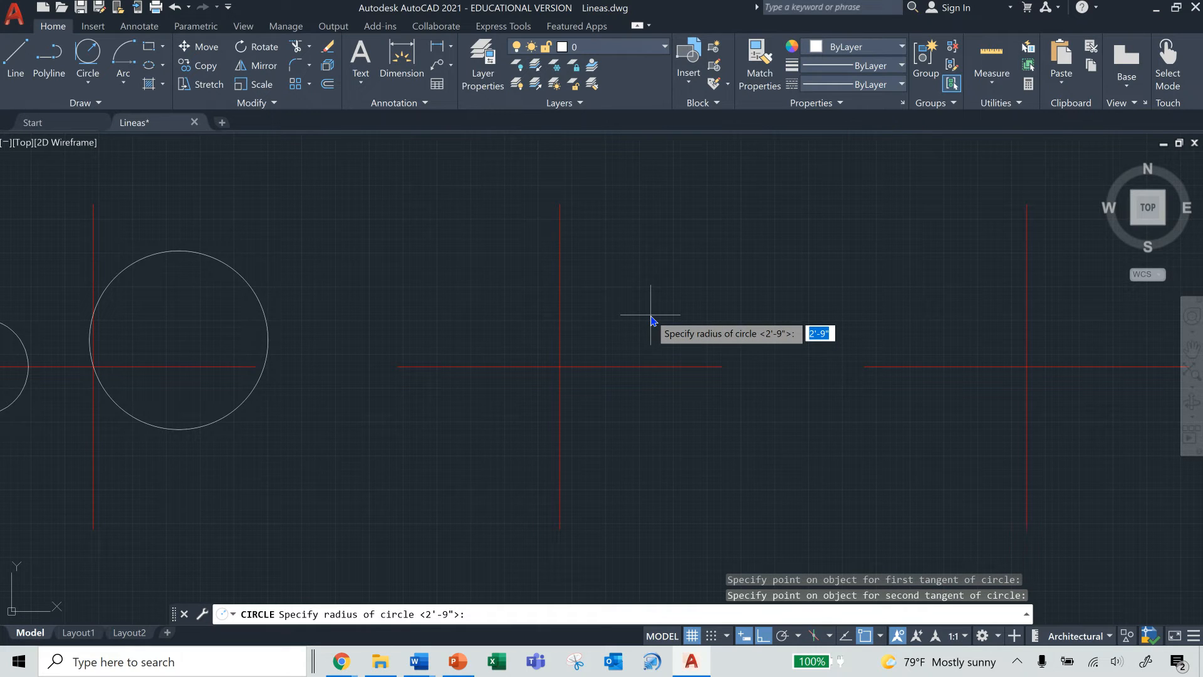
pyautogui.write('10')
pyautogui.press('Return')
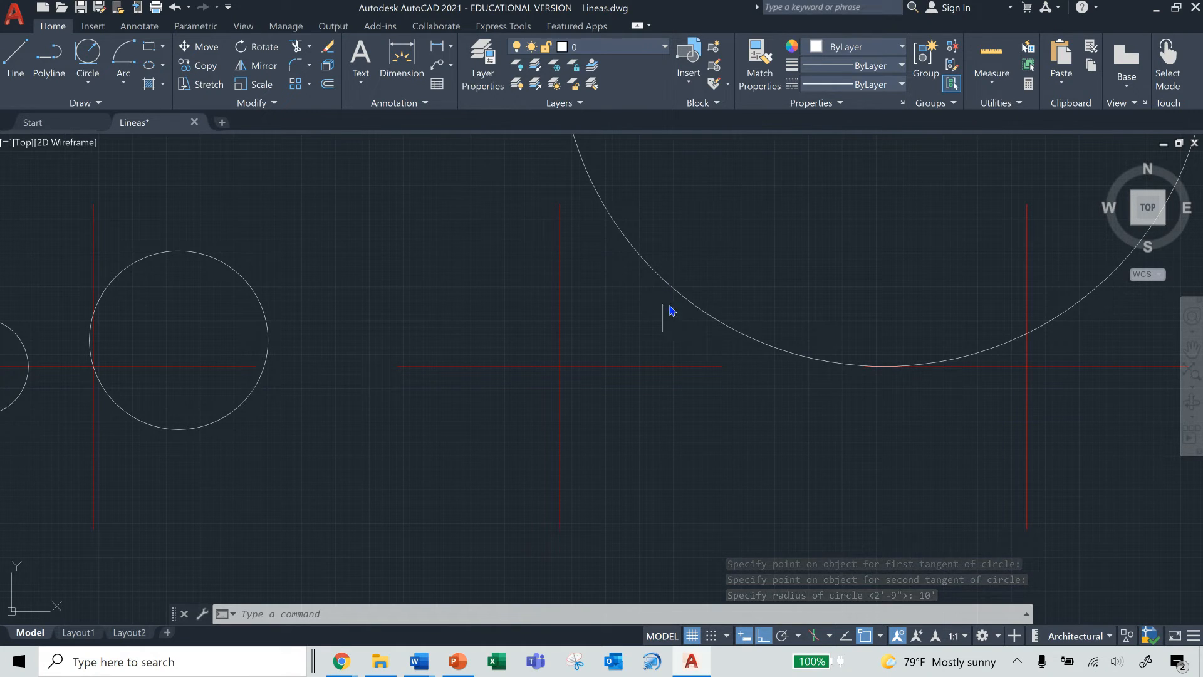
pyautogui.click(668, 263)
pyautogui.click(638, 297)
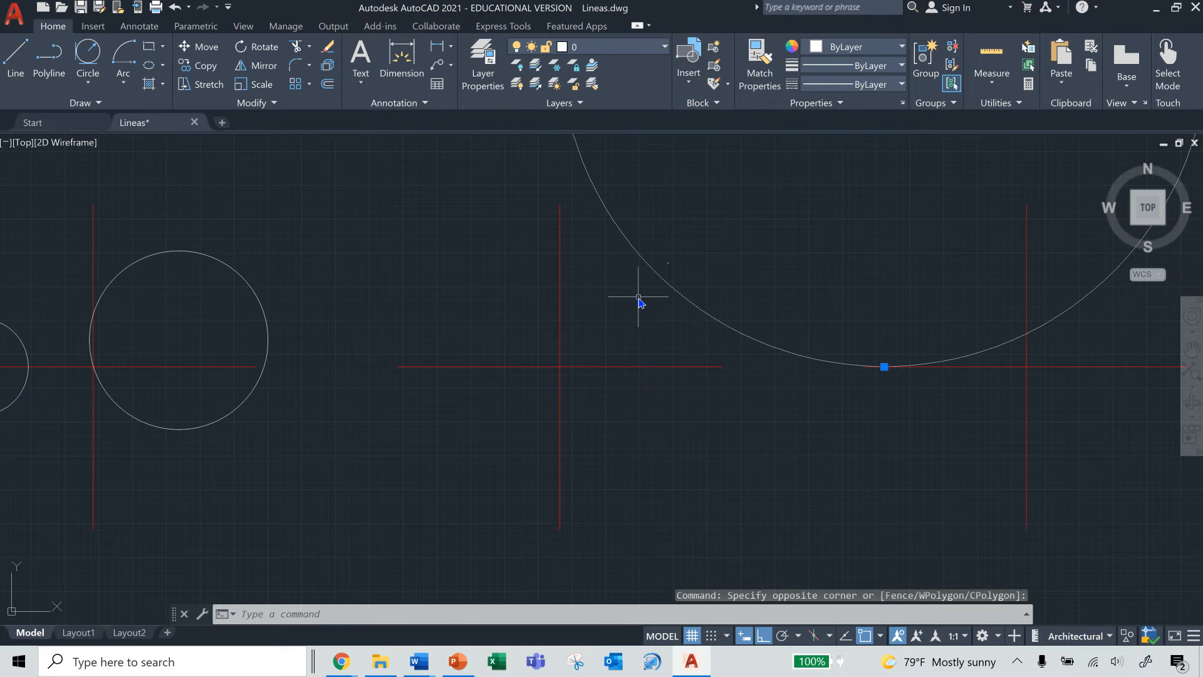
pyautogui.click(692, 344)
pyautogui.click(649, 408)
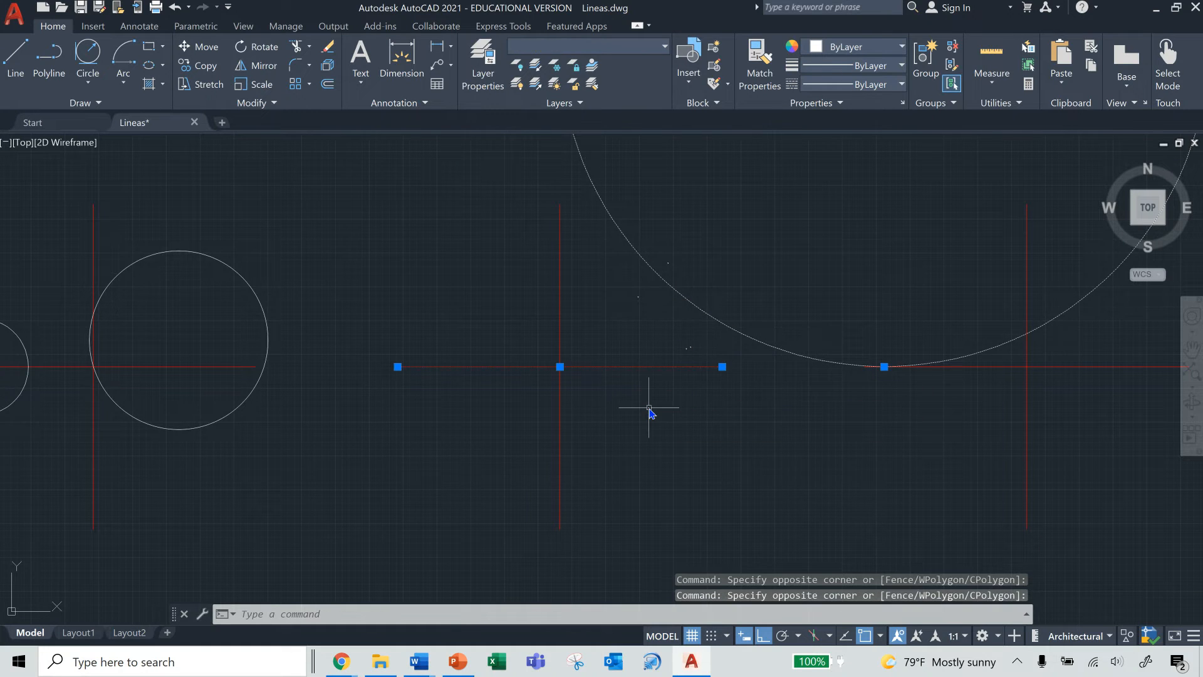
pyautogui.click(722, 366)
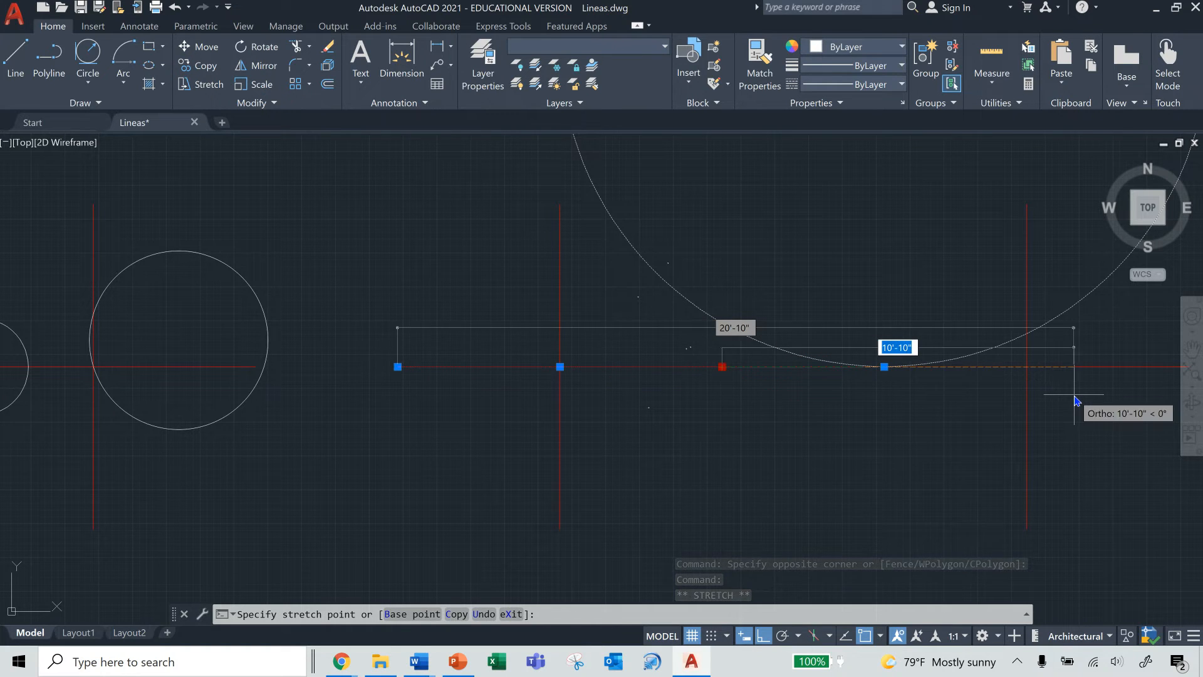
pyautogui.press('Escape')
pyautogui.press('Escape')
pyautogui.press('Escape')
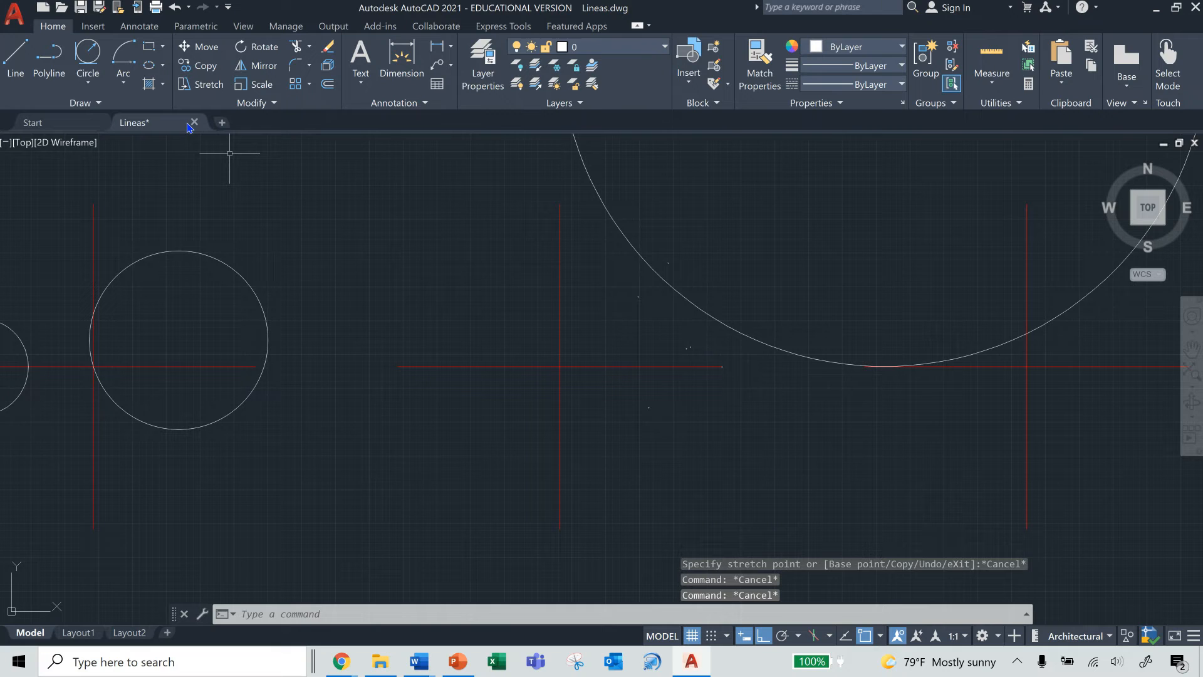
# - Draw a Tan, Tan, Radius circle with a 2' radius tangent to the vertical and horizontal lines of the third cross
pyautogui.click(90, 56)
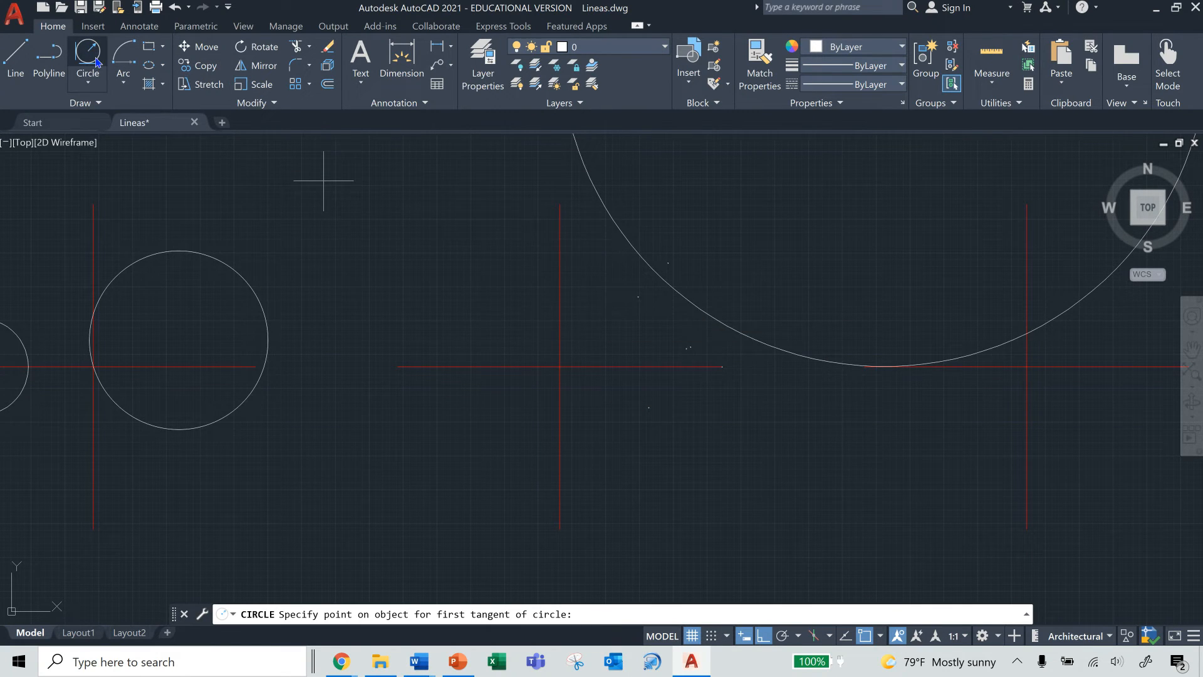
pyautogui.click(559, 290)
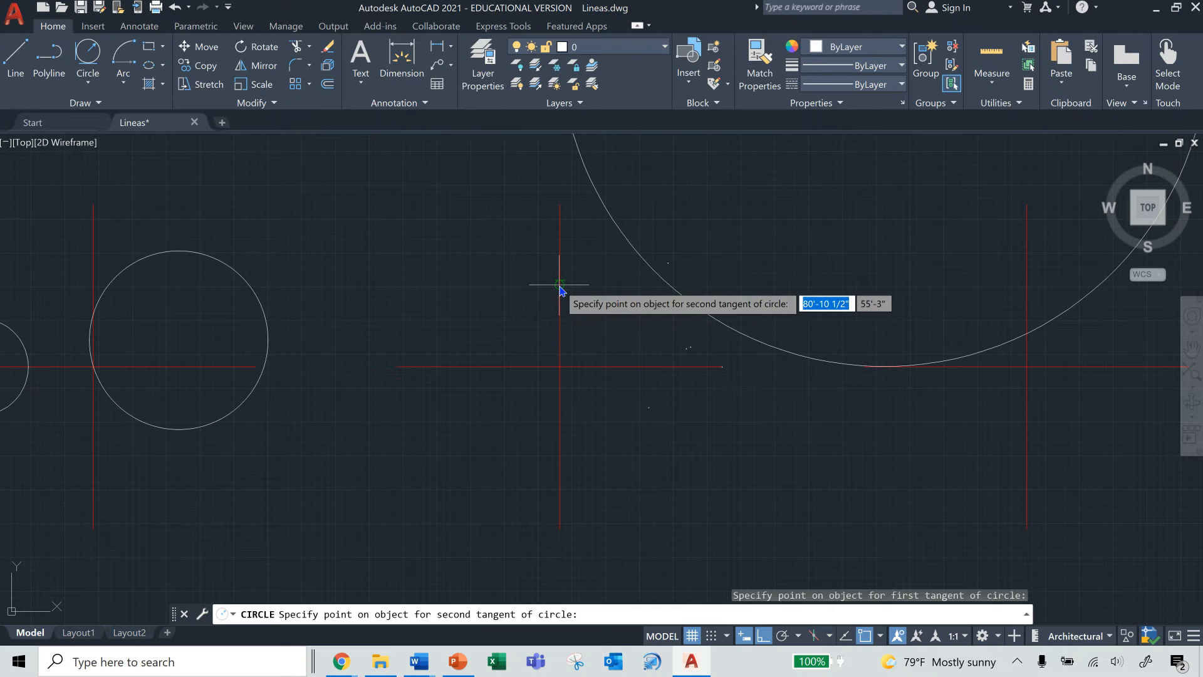
pyautogui.click(626, 367)
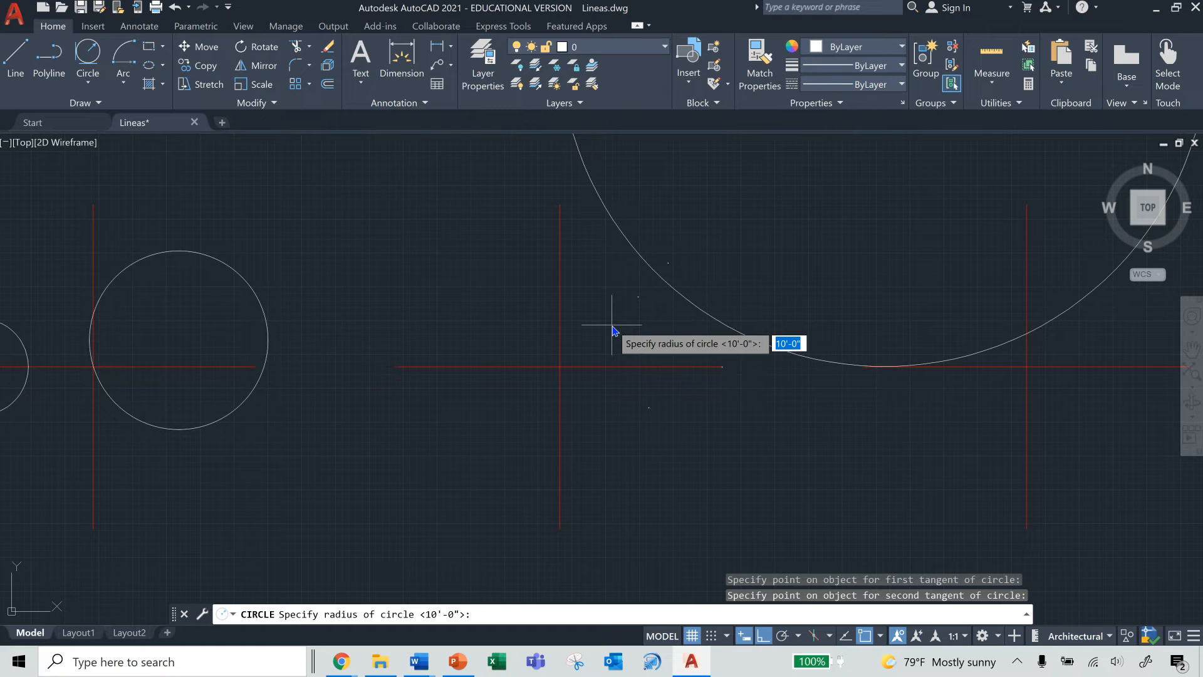
pyautogui.write("2'")
pyautogui.press('Return')
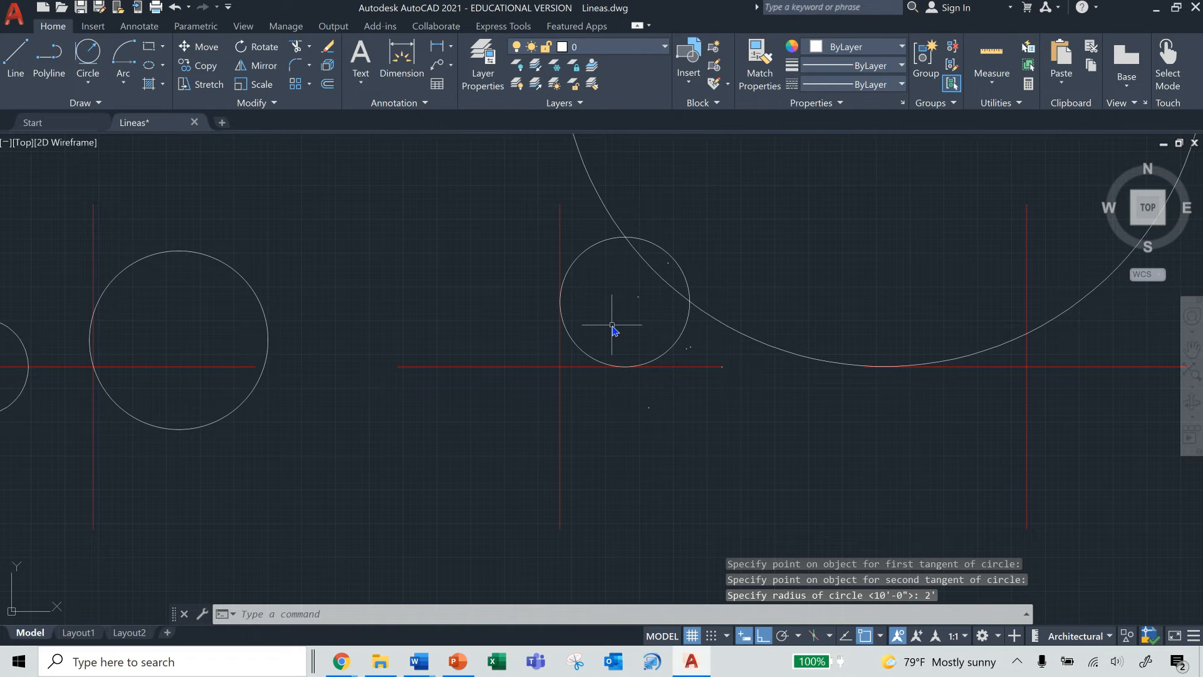
pyautogui.scroll(-1, 686, 389)
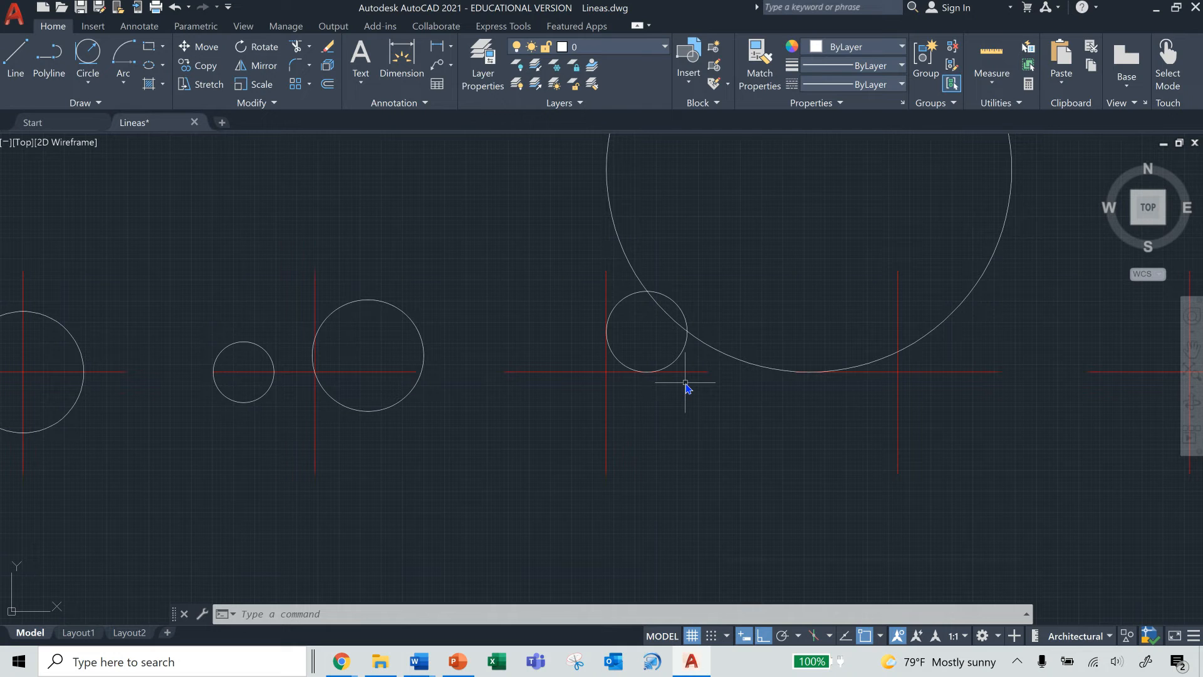
pyautogui.click(624, 211)
pyautogui.click(558, 242)
pyautogui.click(655, 297)
pyautogui.click(626, 290)
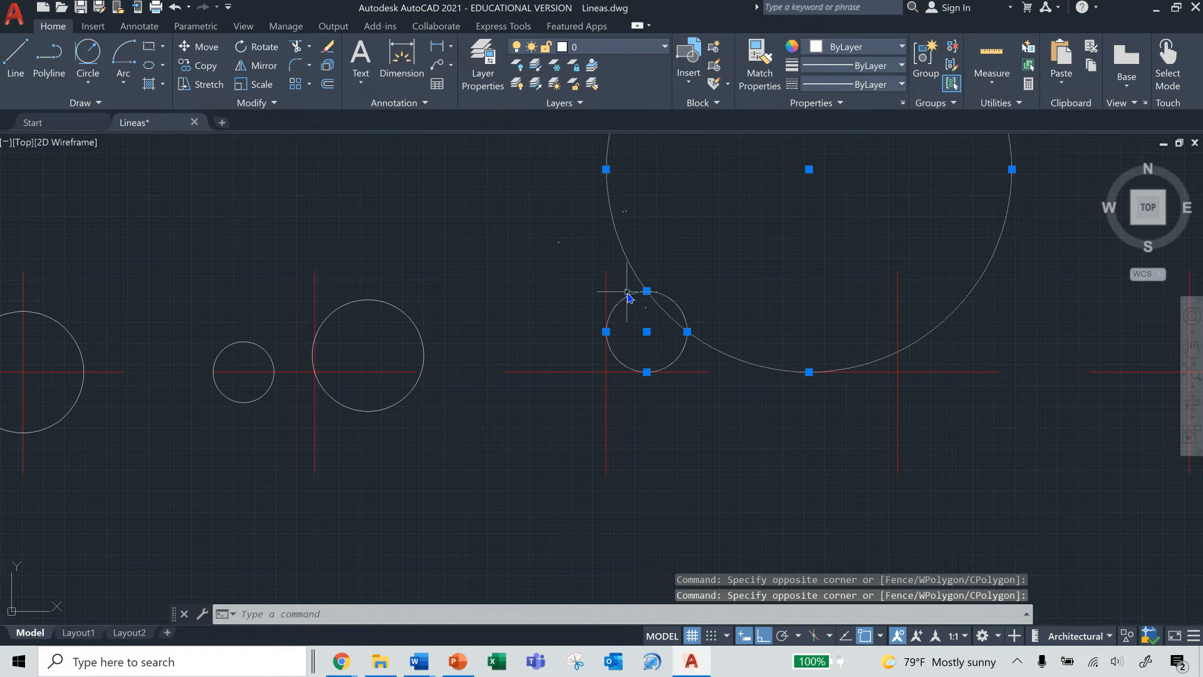
pyautogui.press('Escape')
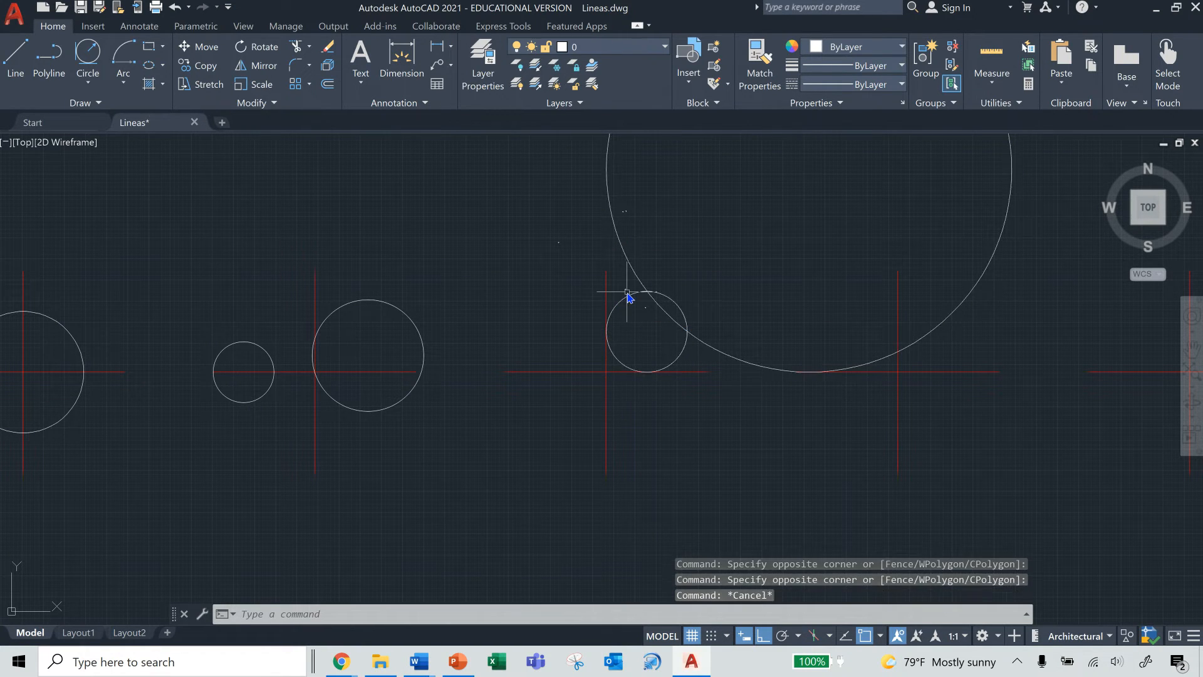
pyautogui.click(613, 364)
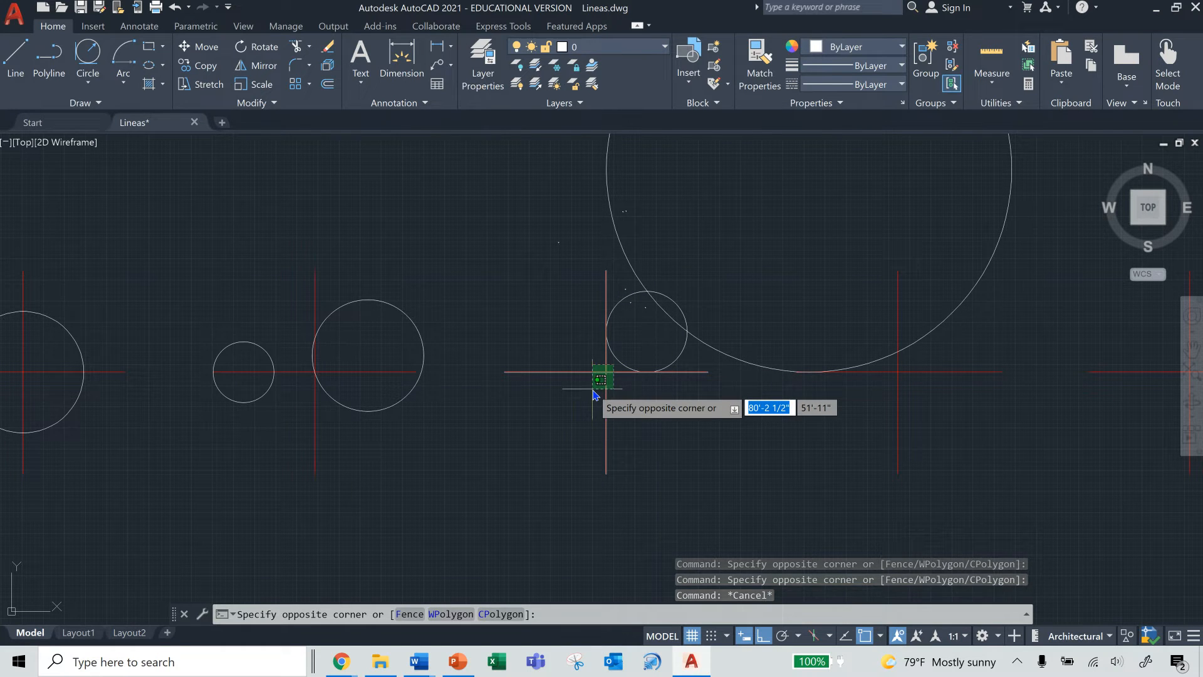
pyautogui.click(540, 432)
pyautogui.press('Escape')
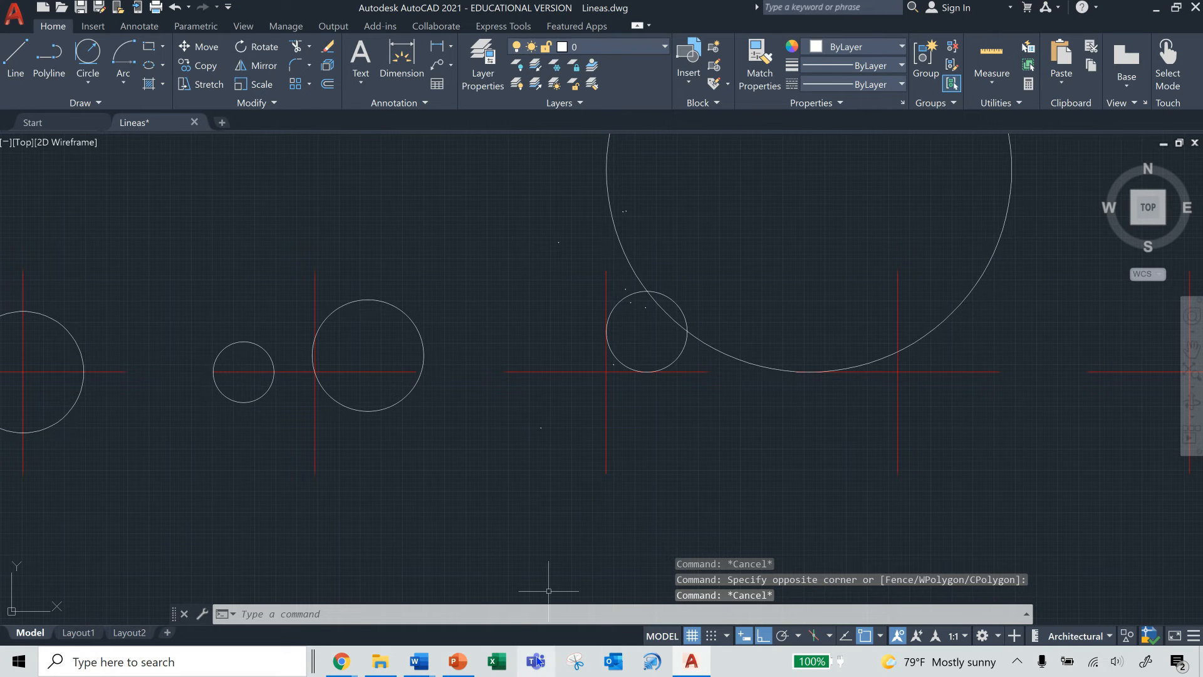
# - Switch to PowerPoint to review the two axes on the Ellipse slide, and return to AutoCAD
pyautogui.click(457, 663)
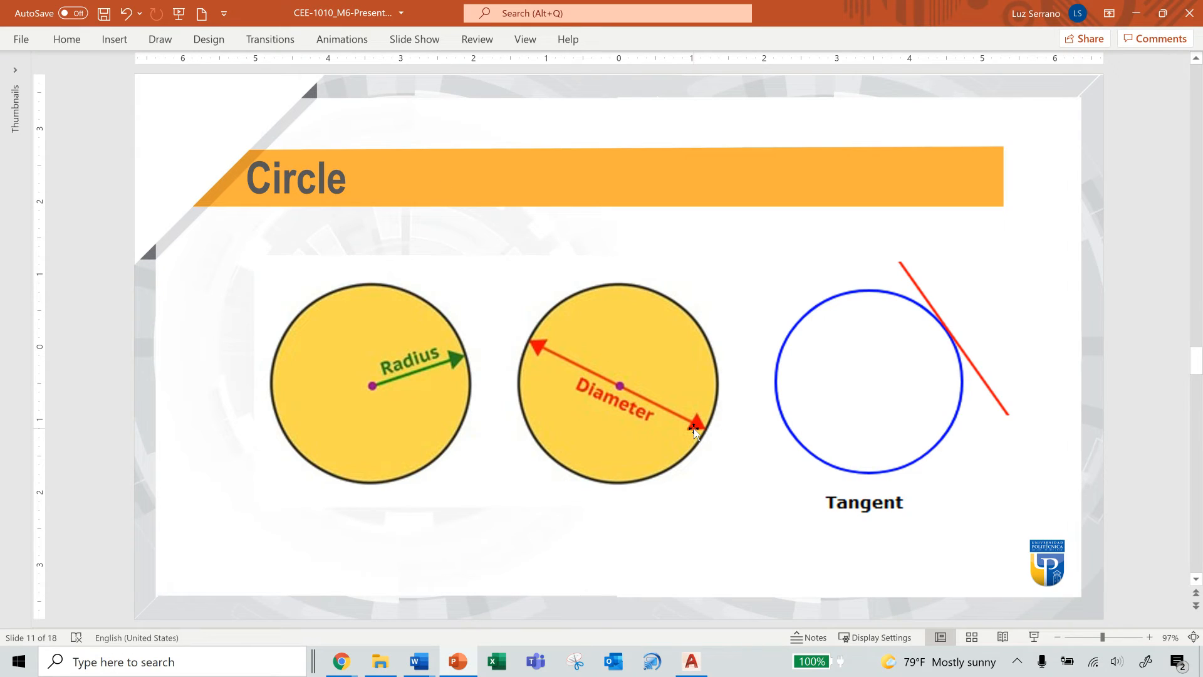
pyautogui.scroll(-1, 693, 431)
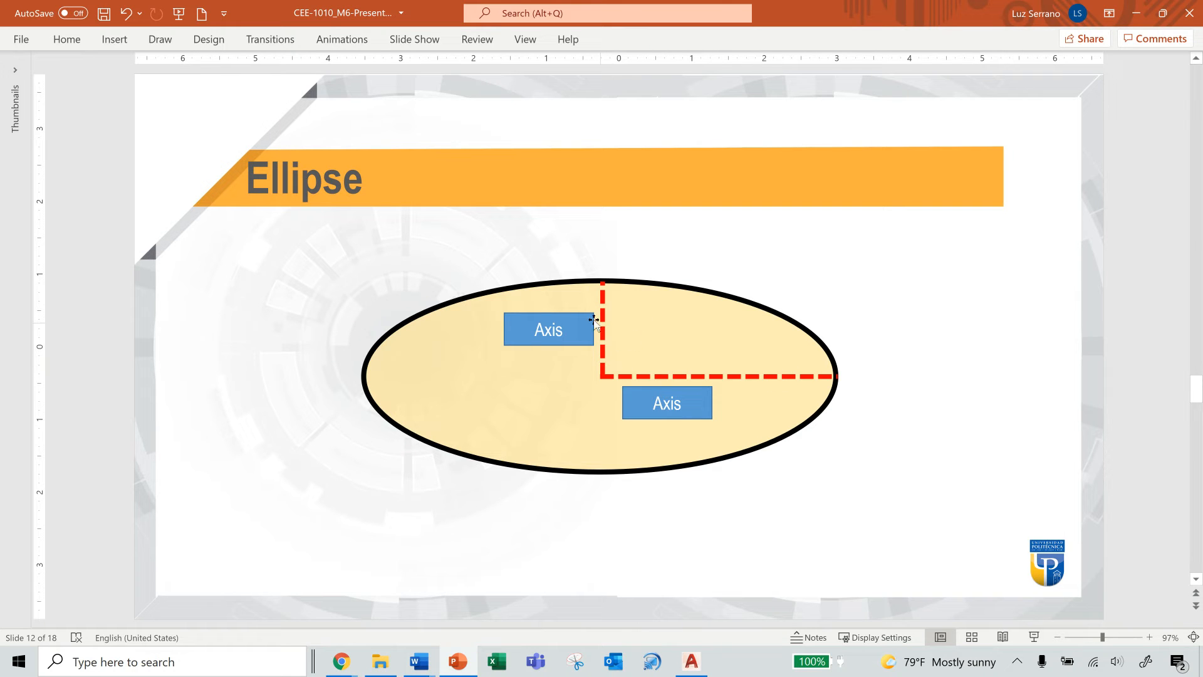
pyautogui.click(1136, 13)
# - Draw a Center ellipse on the fifth cross's intersection, with a 4' horizontal half-axis and a 1' vertical half-axis
pyautogui.scroll(-2, 1093, 346)
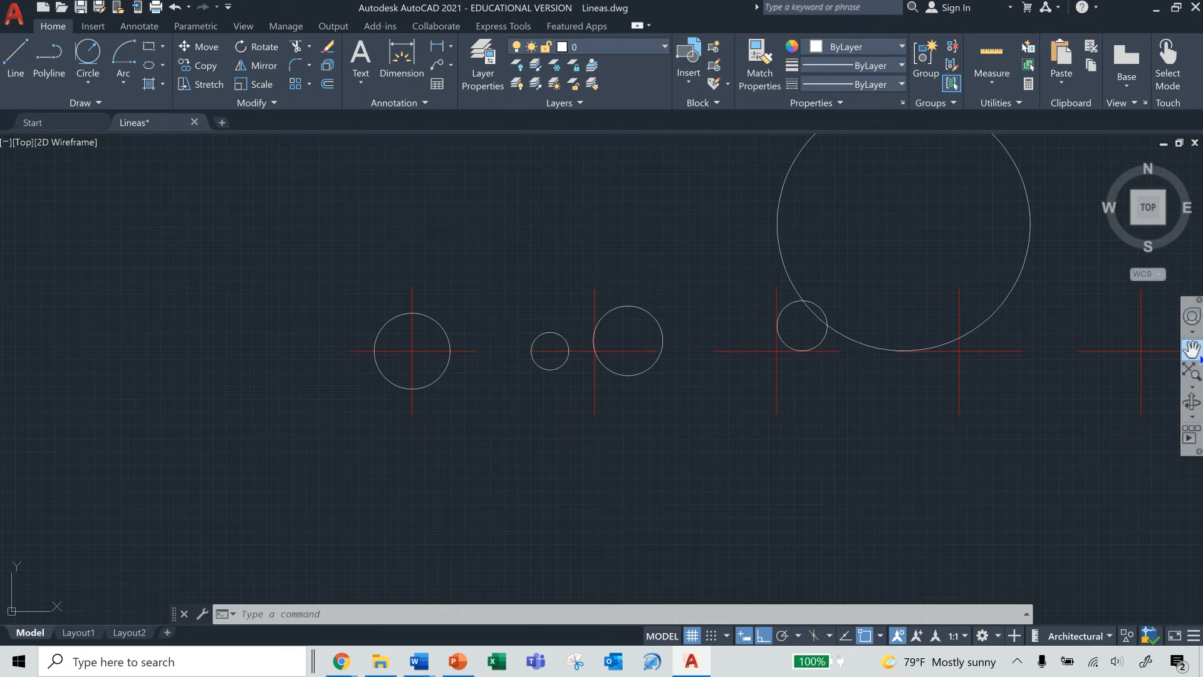
pyautogui.click(1191, 349)
pyautogui.moveTo(874, 464)
pyautogui.mouseDown()
pyautogui.moveTo(695, 332)
pyautogui.moveTo(691, 310)
pyautogui.mouseUp()
pyautogui.rightClick(690, 309)
pyautogui.click(717, 315)
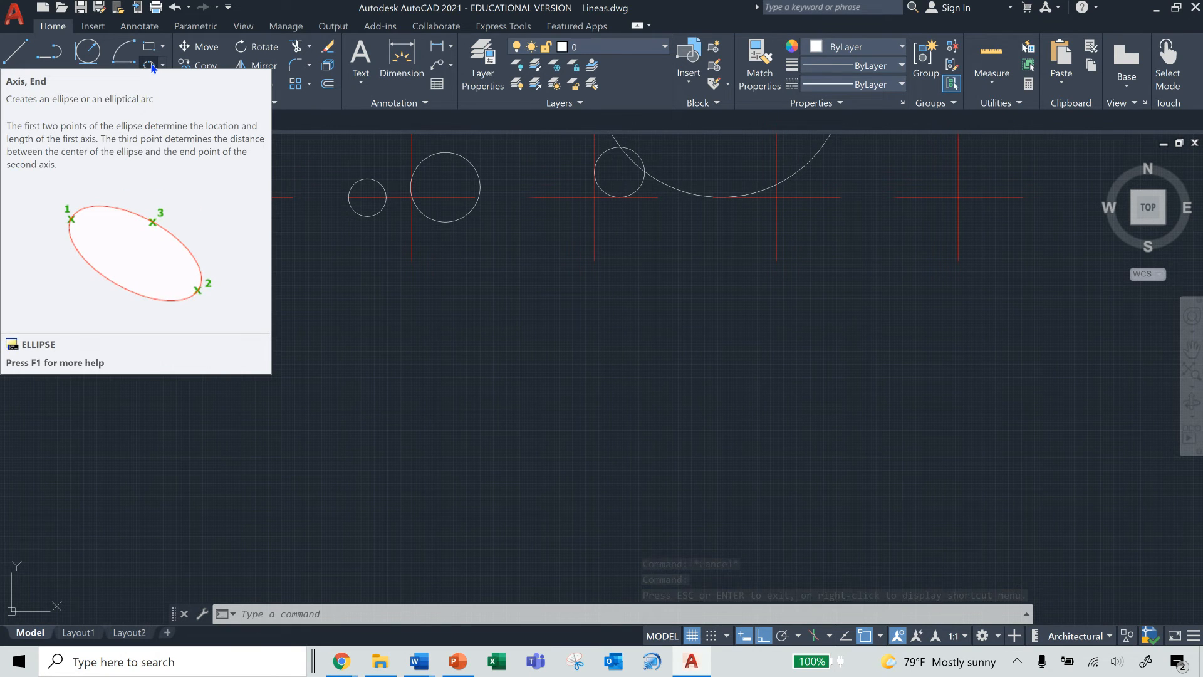
pyautogui.click(163, 67)
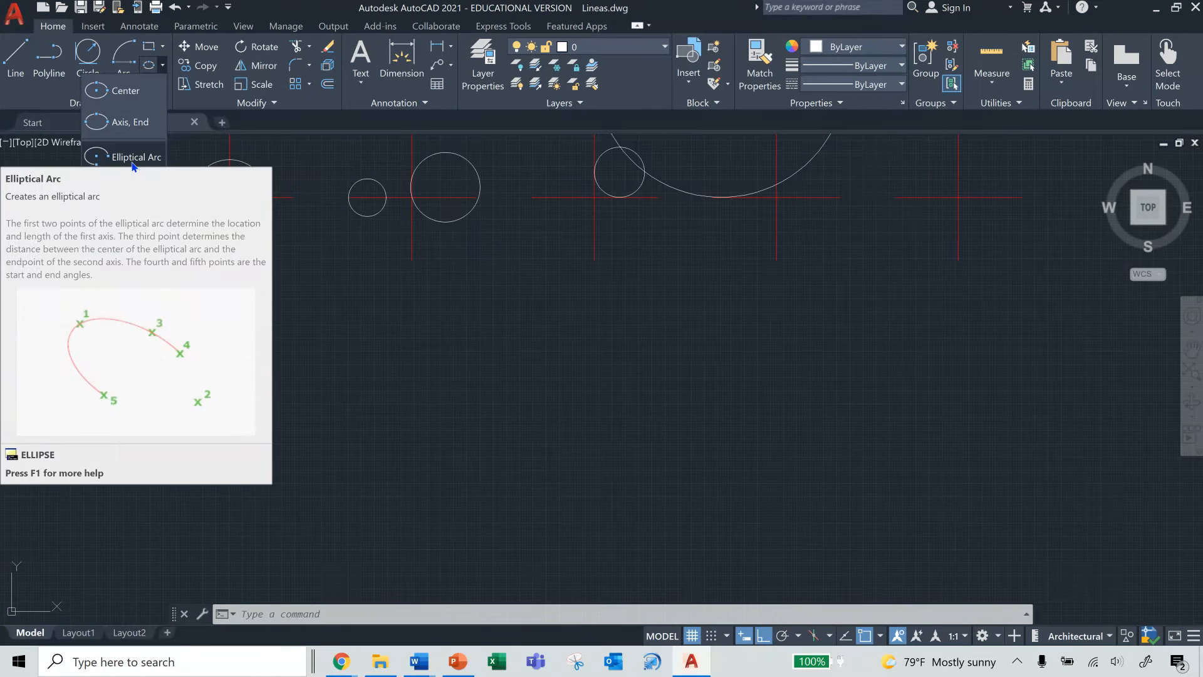
pyautogui.click(119, 90)
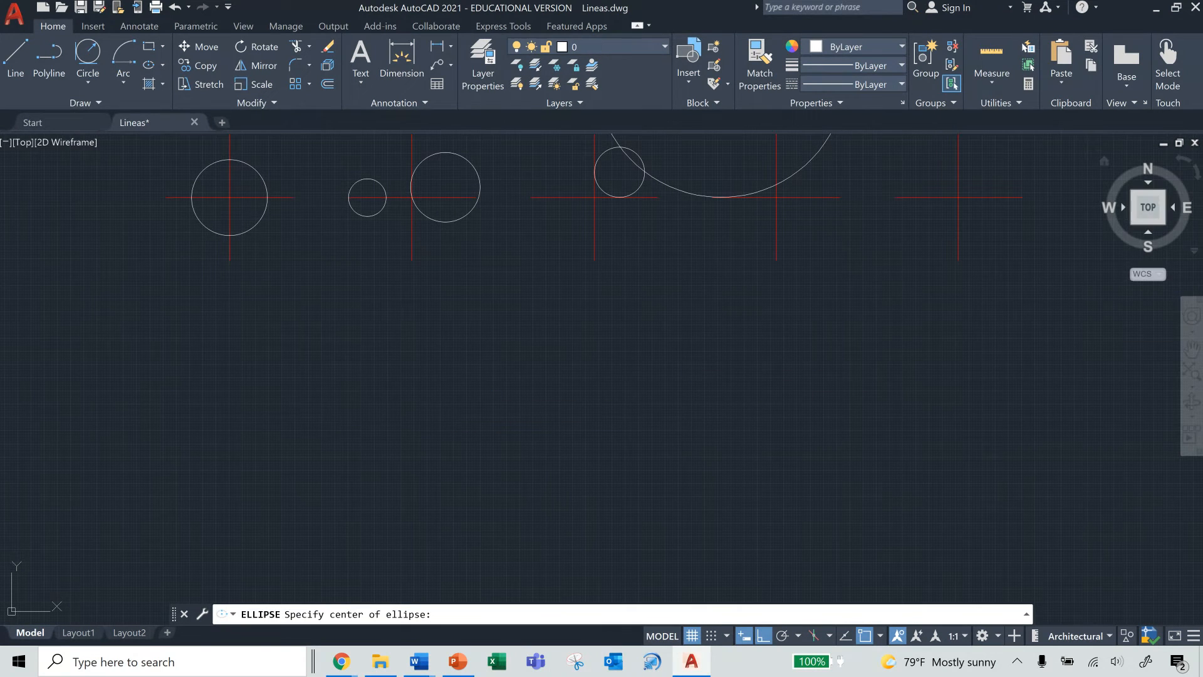
pyautogui.click(1191, 348)
pyautogui.moveTo(1039, 331); pyautogui.dragTo(697, 467)
pyautogui.scroll(4, 694, 462)
pyautogui.moveTo(581, 235)
pyautogui.mouseDown()
pyautogui.moveTo(669, 419)
pyautogui.moveTo(740, 457)
pyautogui.mouseUp()
pyautogui.rightClick(739, 456)
pyautogui.click(765, 465)
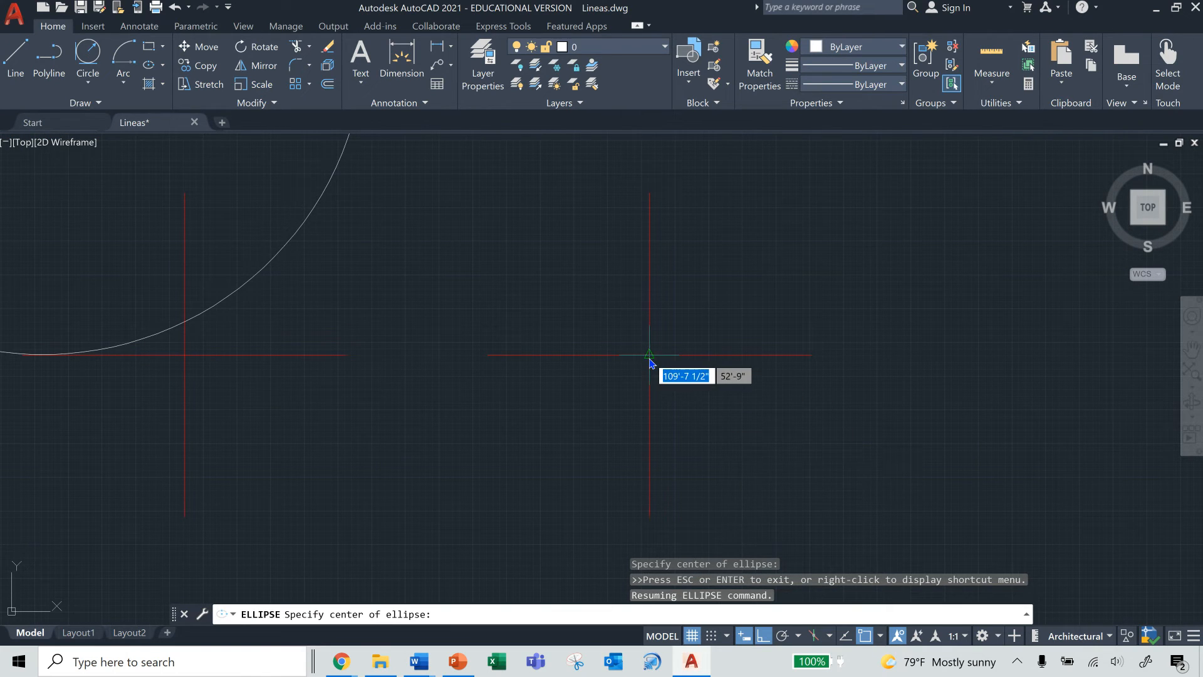
pyautogui.click(650, 355)
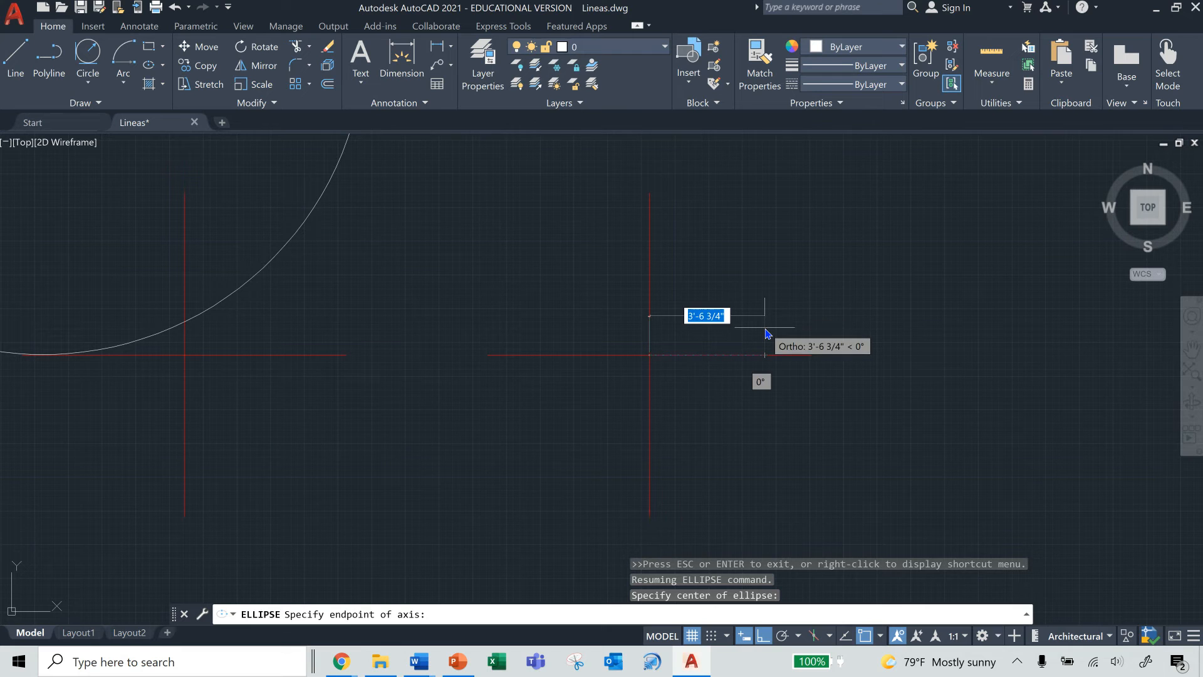
pyautogui.write('4')
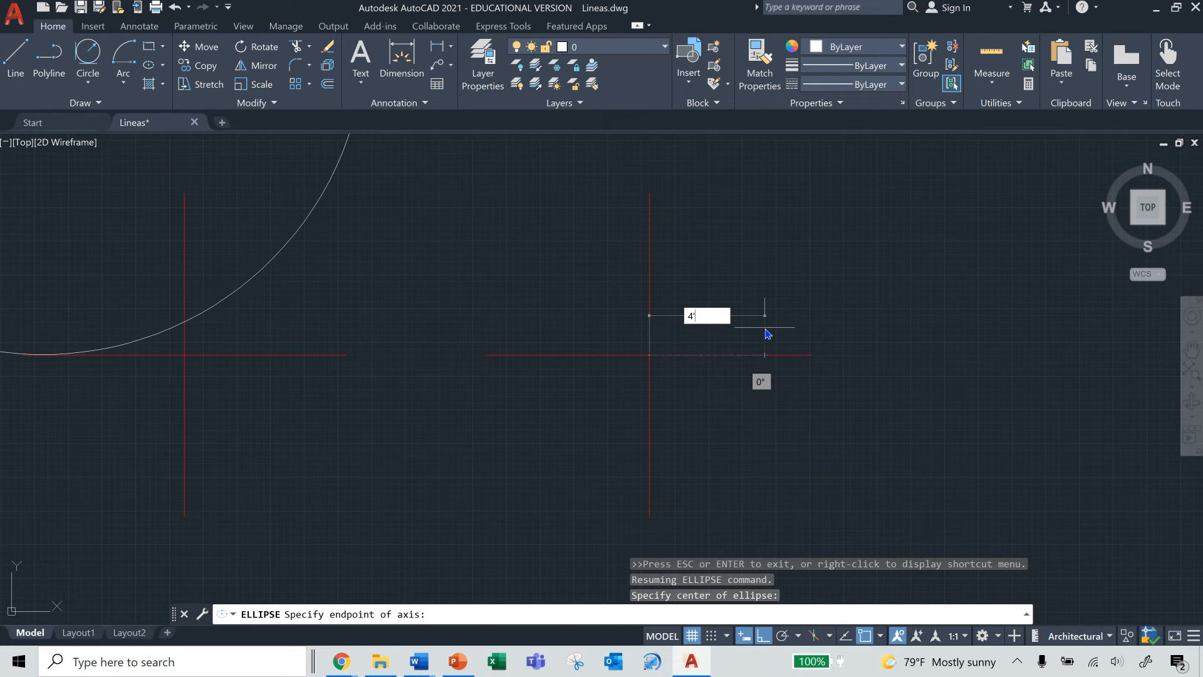
pyautogui.press('Return')
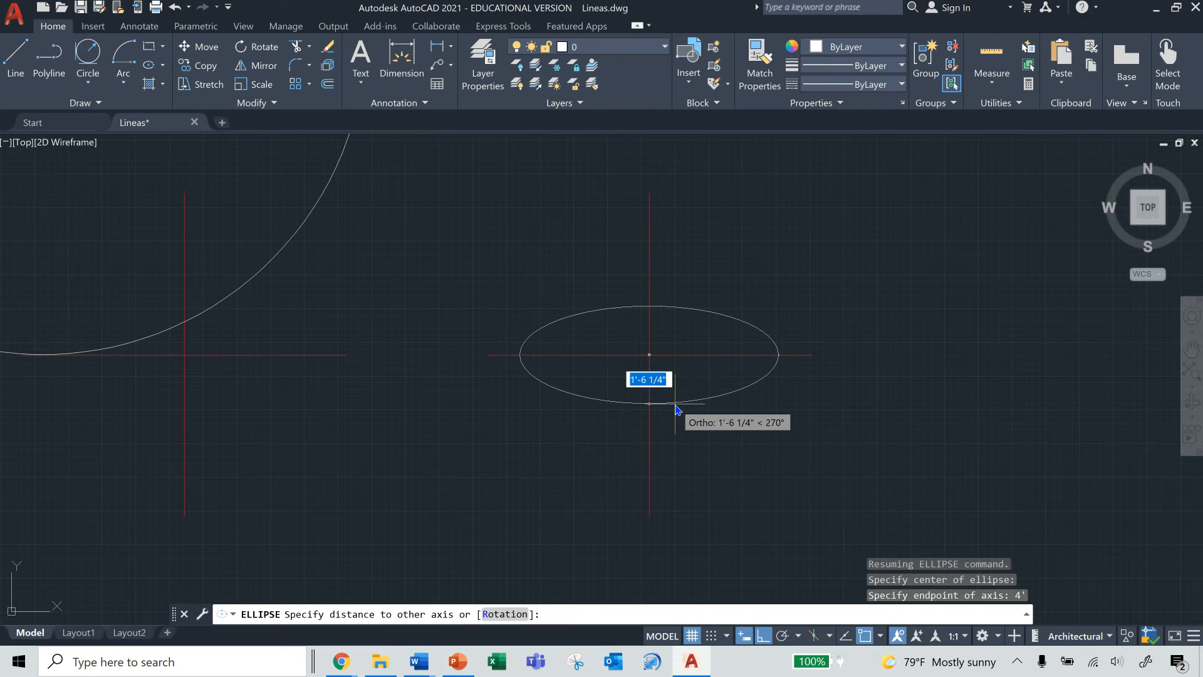
pyautogui.write("1'")
pyautogui.press('Return')
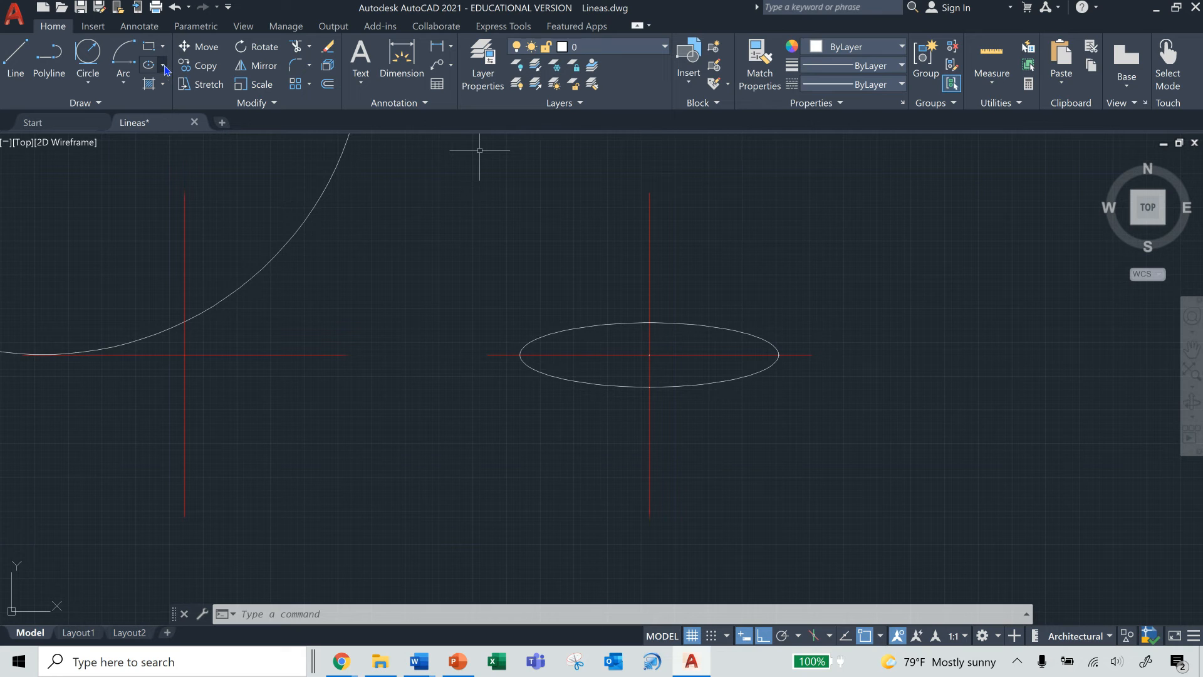
# - Draw a second Center ellipse in the empty space right of the fifth cross, with a 6' horizontal and a 2' vertical half-axis
pyautogui.click(1191, 345)
pyautogui.moveTo(965, 409); pyautogui.dragTo(702, 418)
pyautogui.rightClick(702, 419)
pyautogui.click(720, 424)
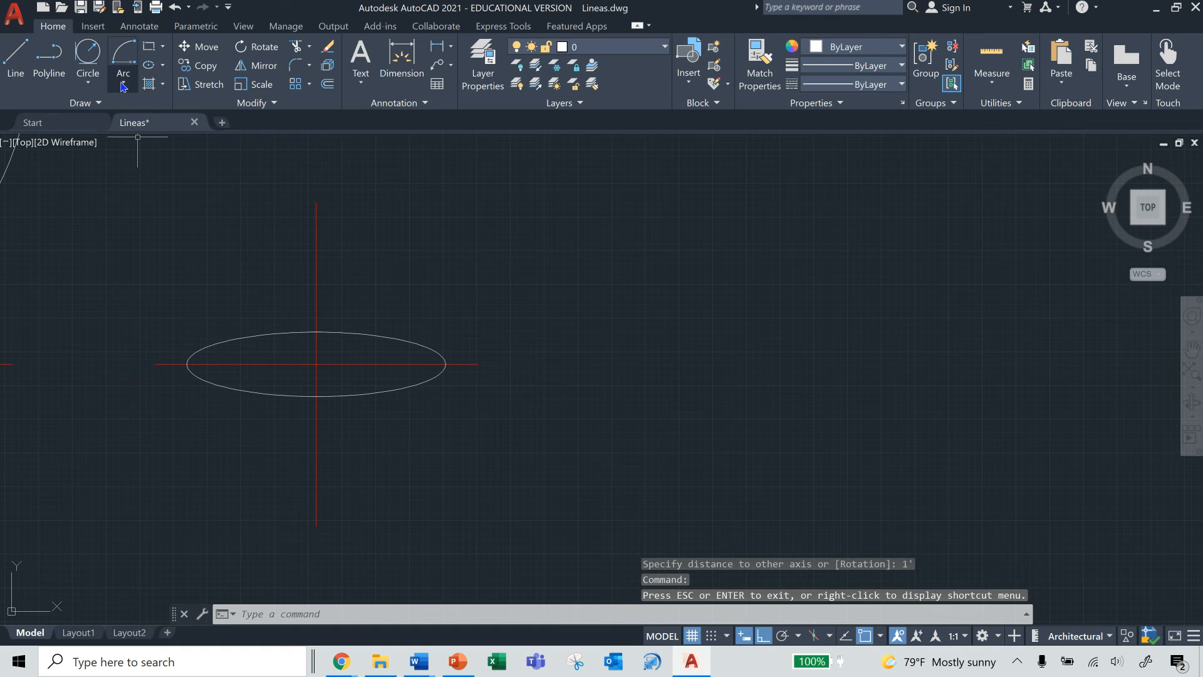
pyautogui.click(162, 65)
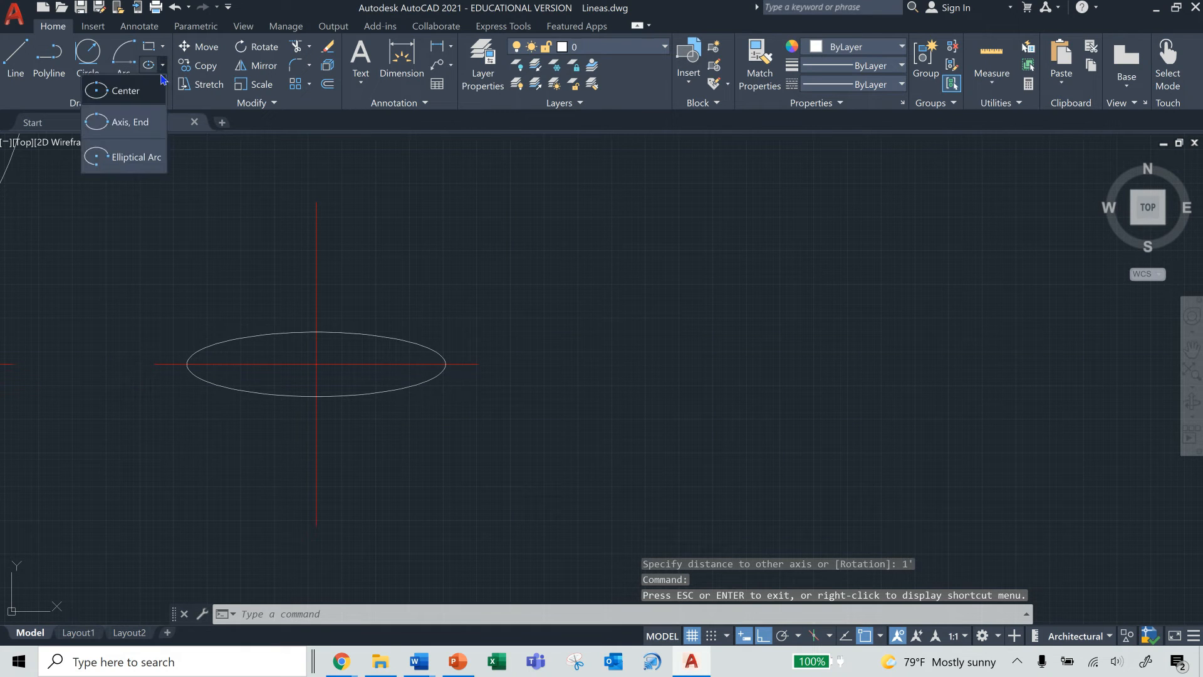
pyautogui.click(125, 91)
pyautogui.click(792, 356)
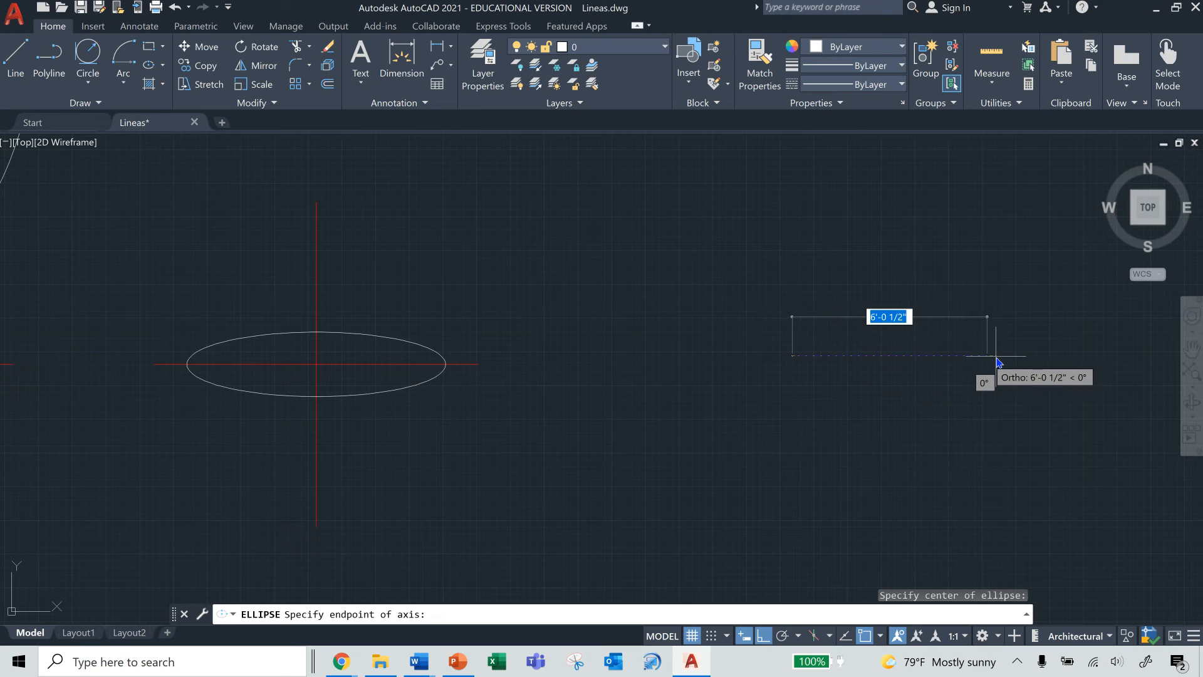
pyautogui.write('6')
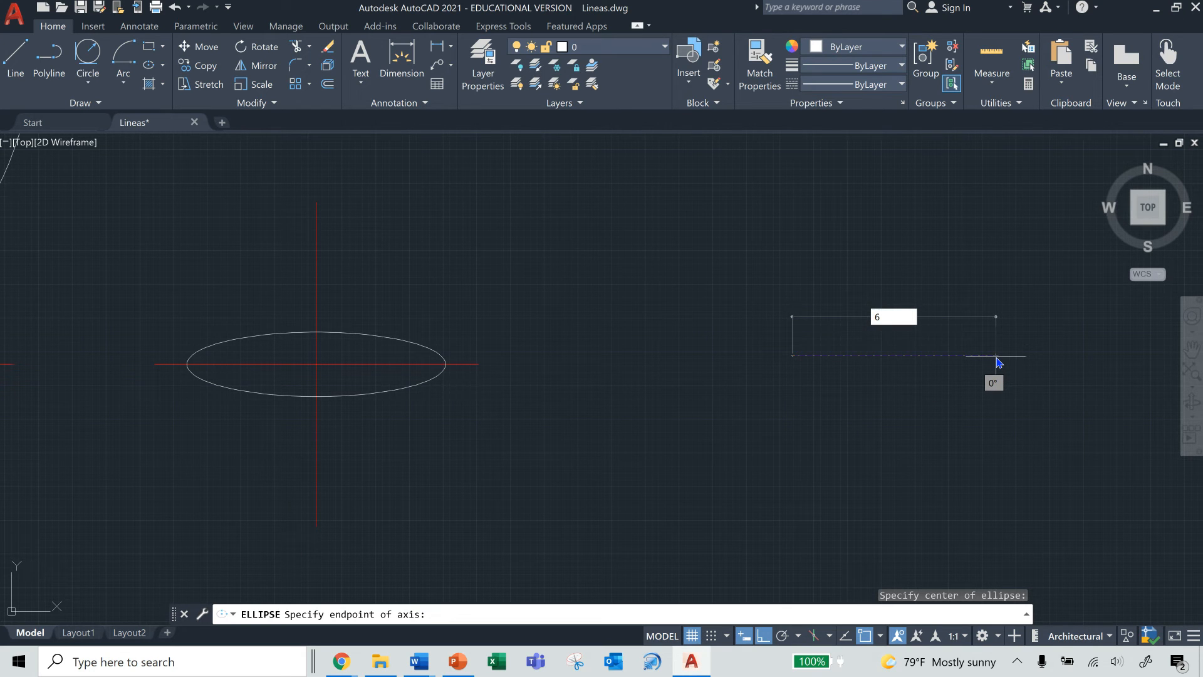
pyautogui.write("'")
pyautogui.press('Return')
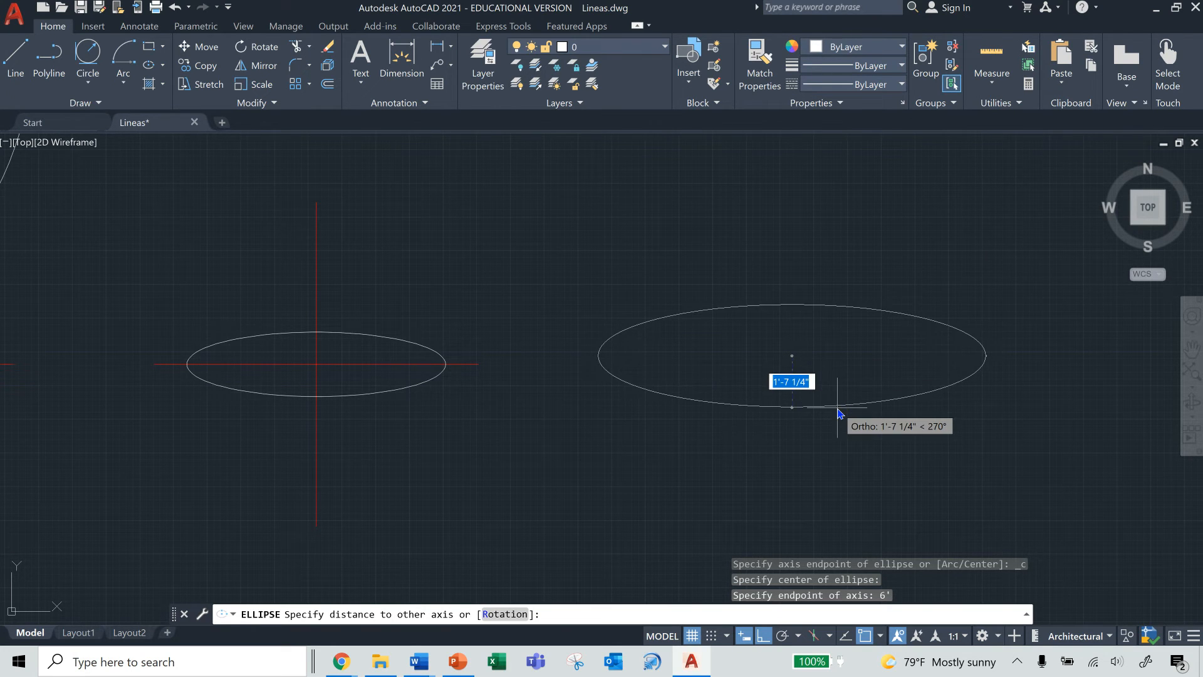
pyautogui.write('2')
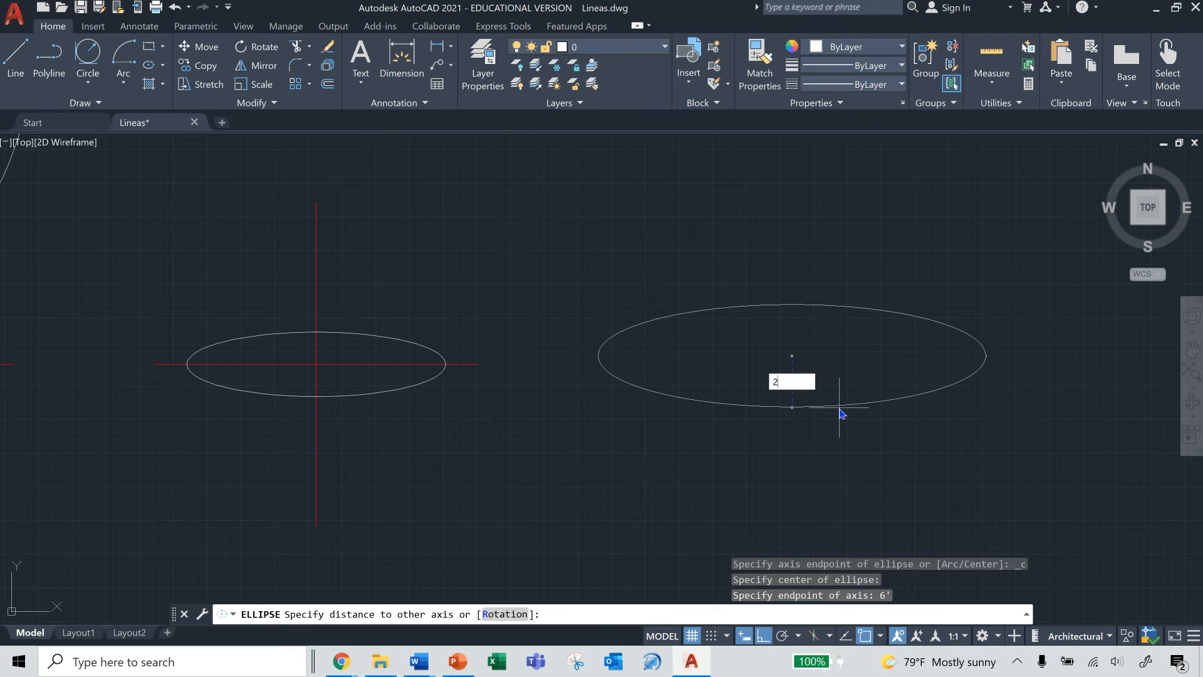
pyautogui.write("'")
pyautogui.press('Return')
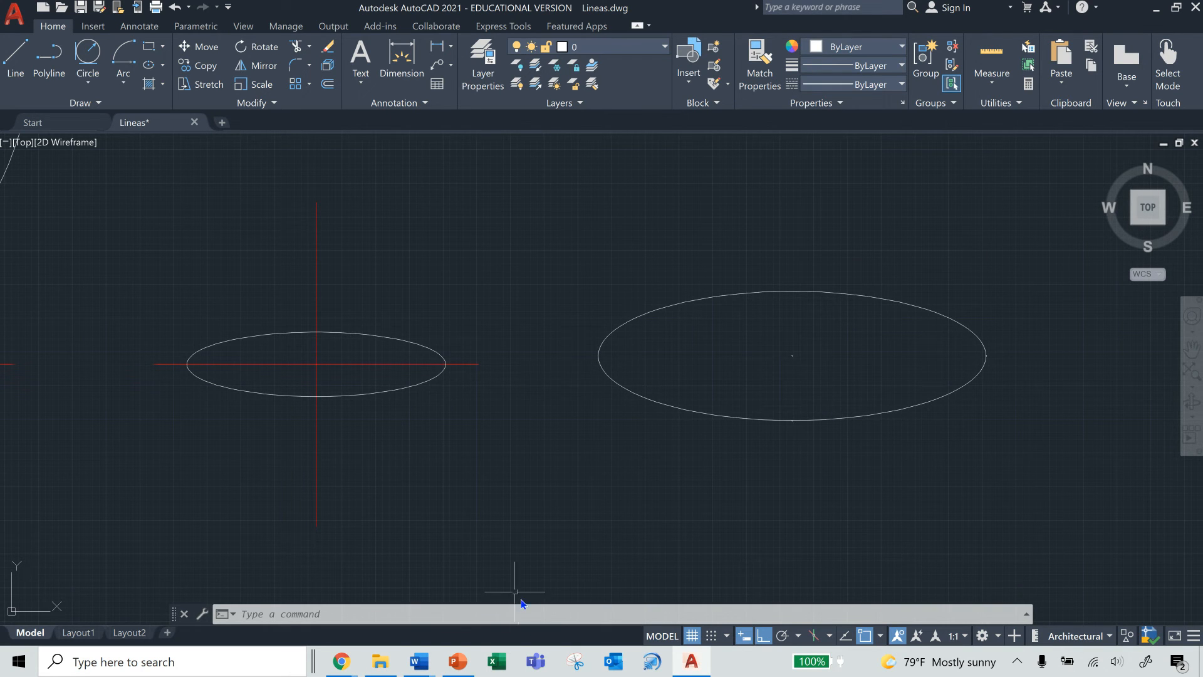
# - Switch to PowerPoint and send the A/B curve picture on the Arc slide to the back, behind the dashed circles
pyautogui.click(464, 669)
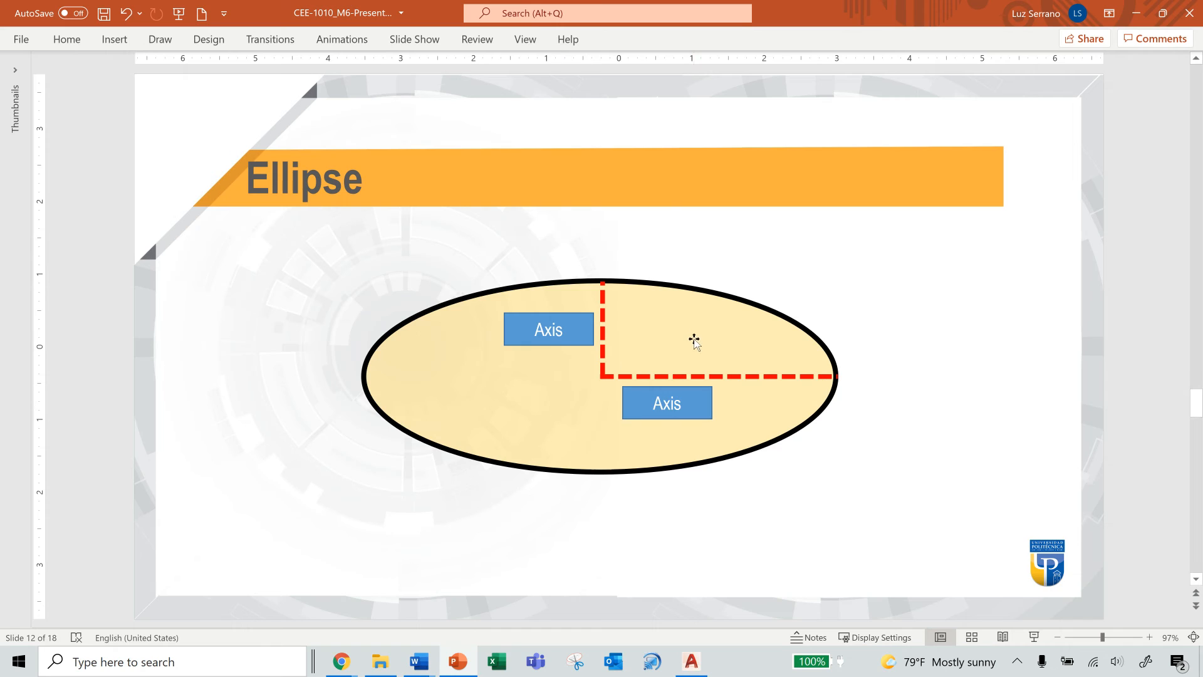
pyautogui.scroll(-1, 694, 340)
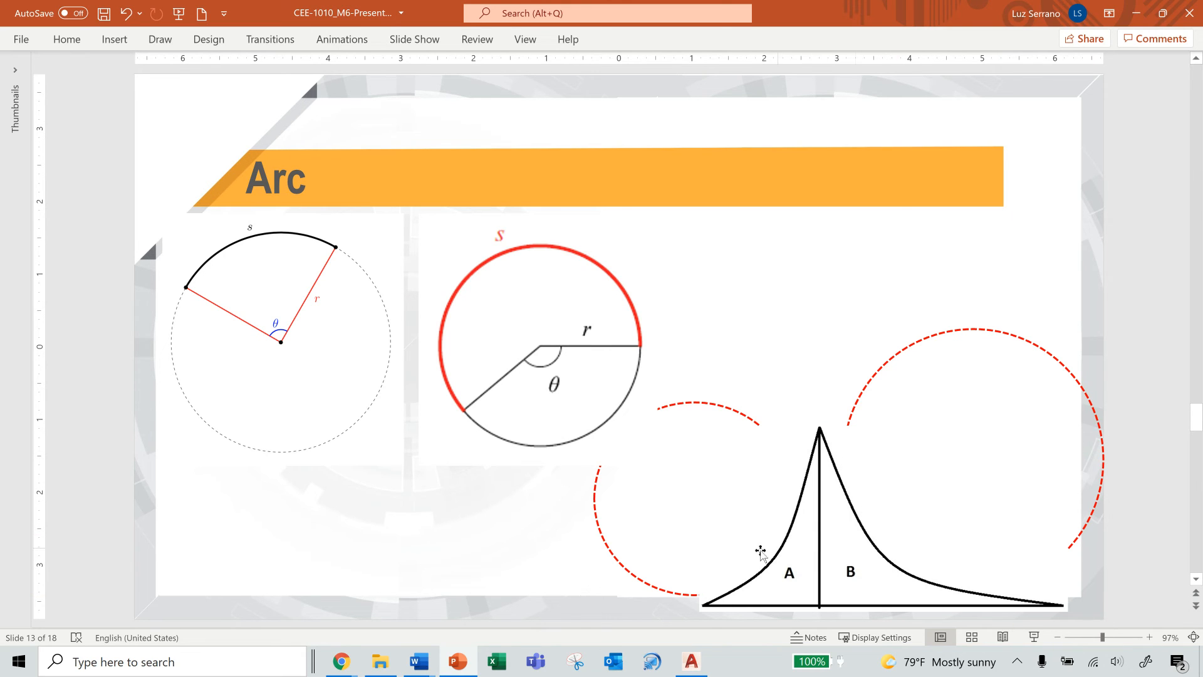
pyautogui.rightClick(899, 498)
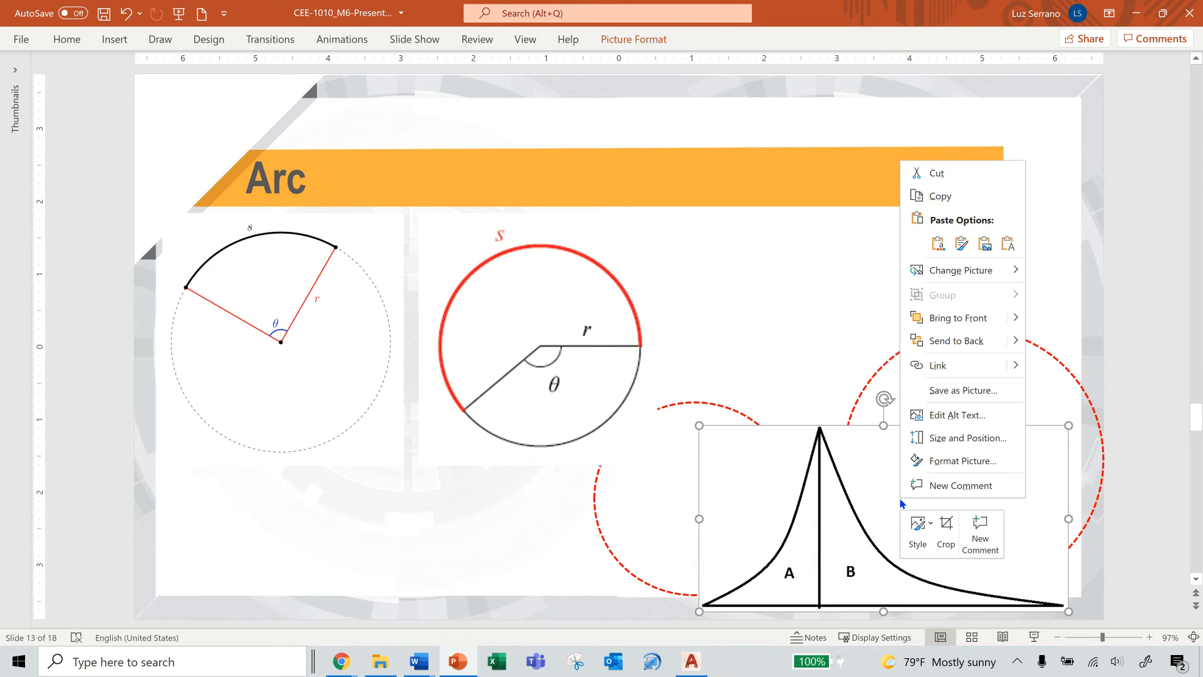
pyautogui.click(959, 346)
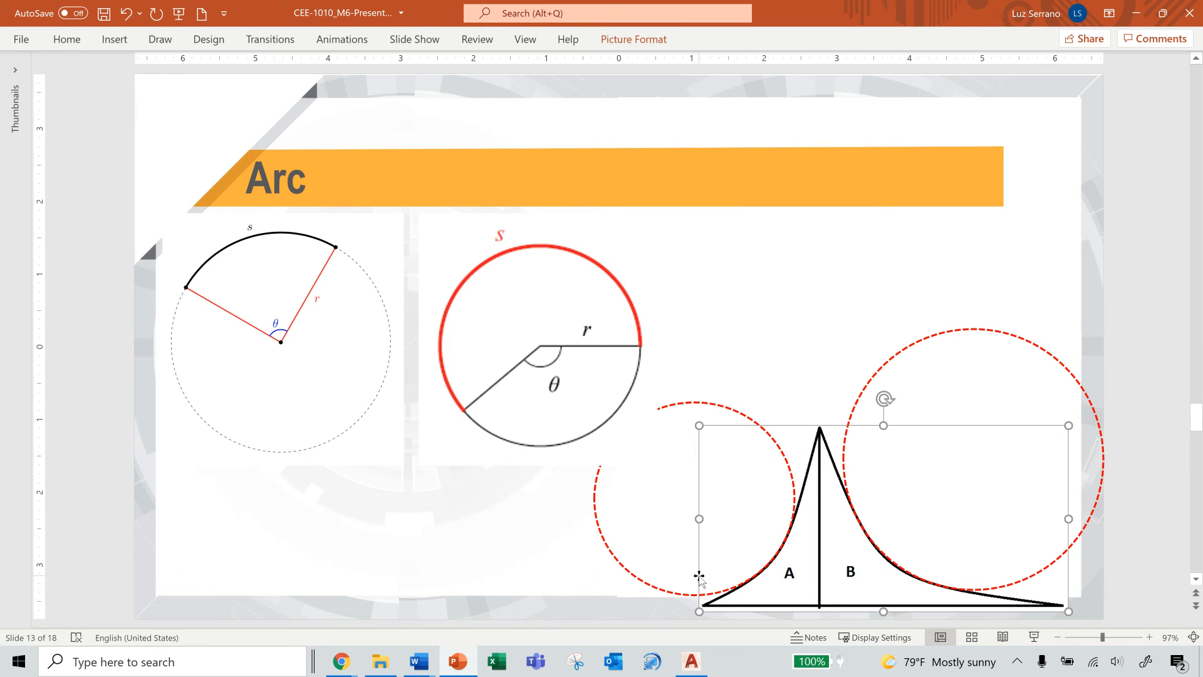
# - Switch to AutoCAD and bring an empty drawing area below the row of crosses into view
pyautogui.click(693, 662)
pyautogui.scroll(-2, 896, 343)
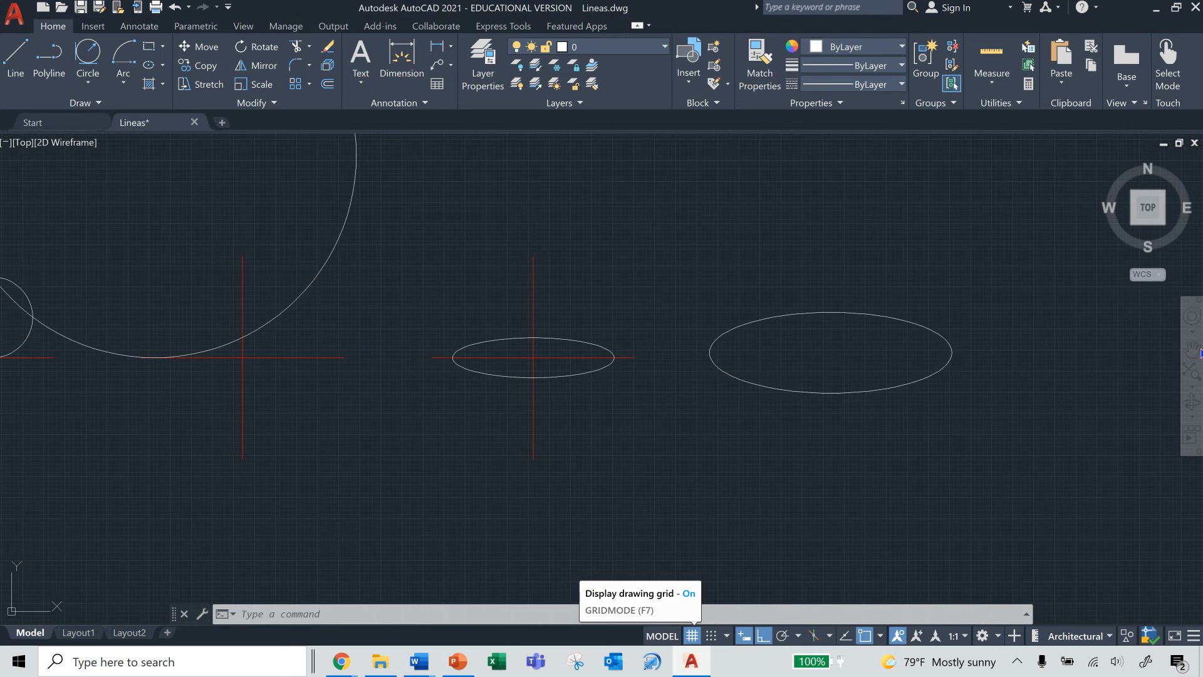
pyautogui.moveTo(756, 409); pyautogui.dragTo(986, 368, button='middle')
pyautogui.scroll(-2, 985, 368)
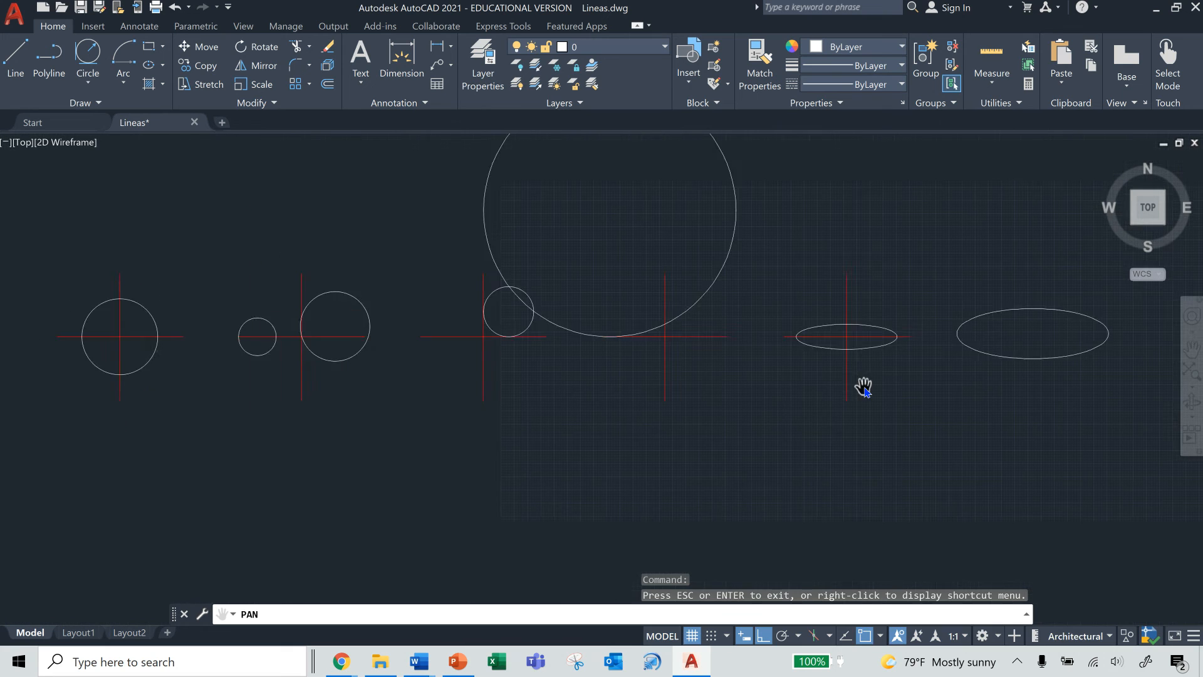
pyautogui.moveTo(828, 462); pyautogui.dragTo(817, 375, button='middle')
pyautogui.moveTo(852, 534)
pyautogui.mouseDown()
pyautogui.moveTo(862, 451)
pyautogui.moveTo(853, 323)
pyautogui.moveTo(867, 309)
pyautogui.mouseUp()
pyautogui.rightClick(744, 341)
pyautogui.click(783, 346)
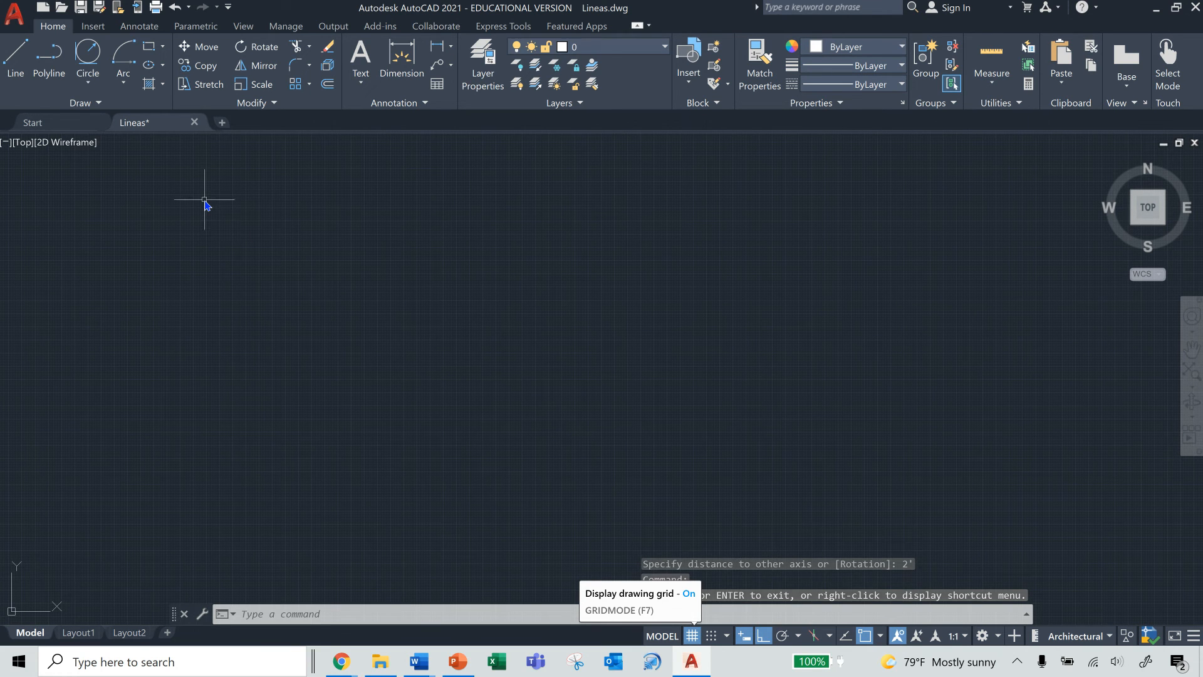
# - Draw a large, nearly closed 3-Point arc in the empty area, with Ortho turned off for its end point
pyautogui.click(126, 77)
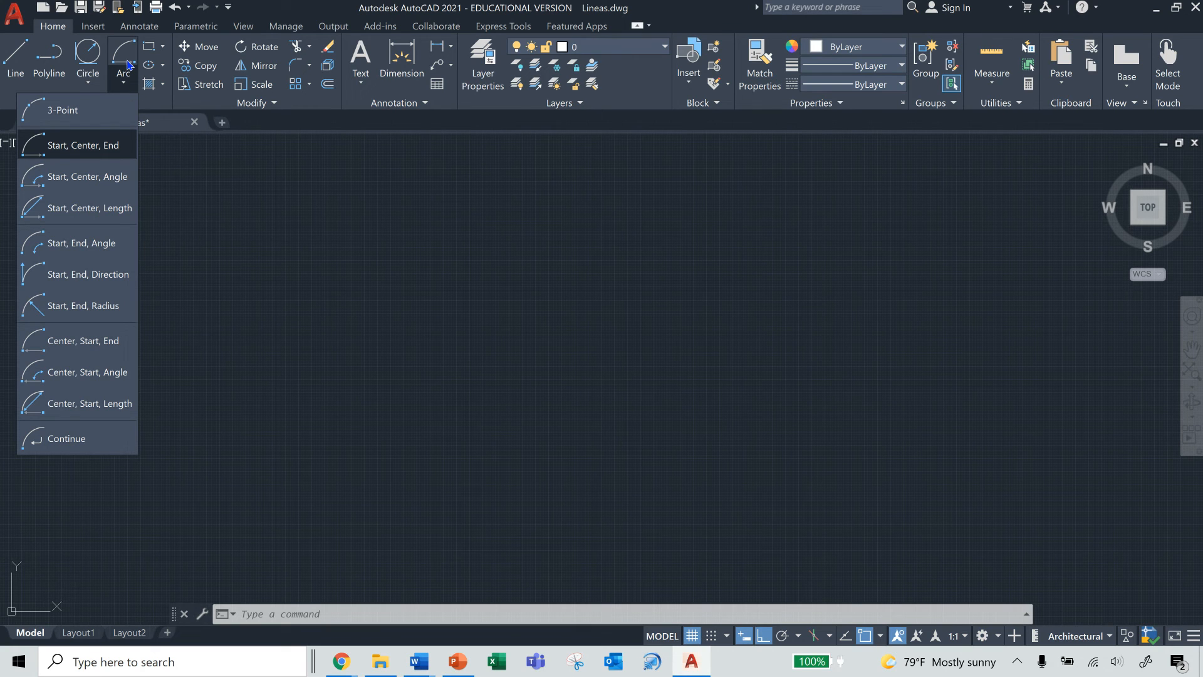
pyautogui.click(89, 113)
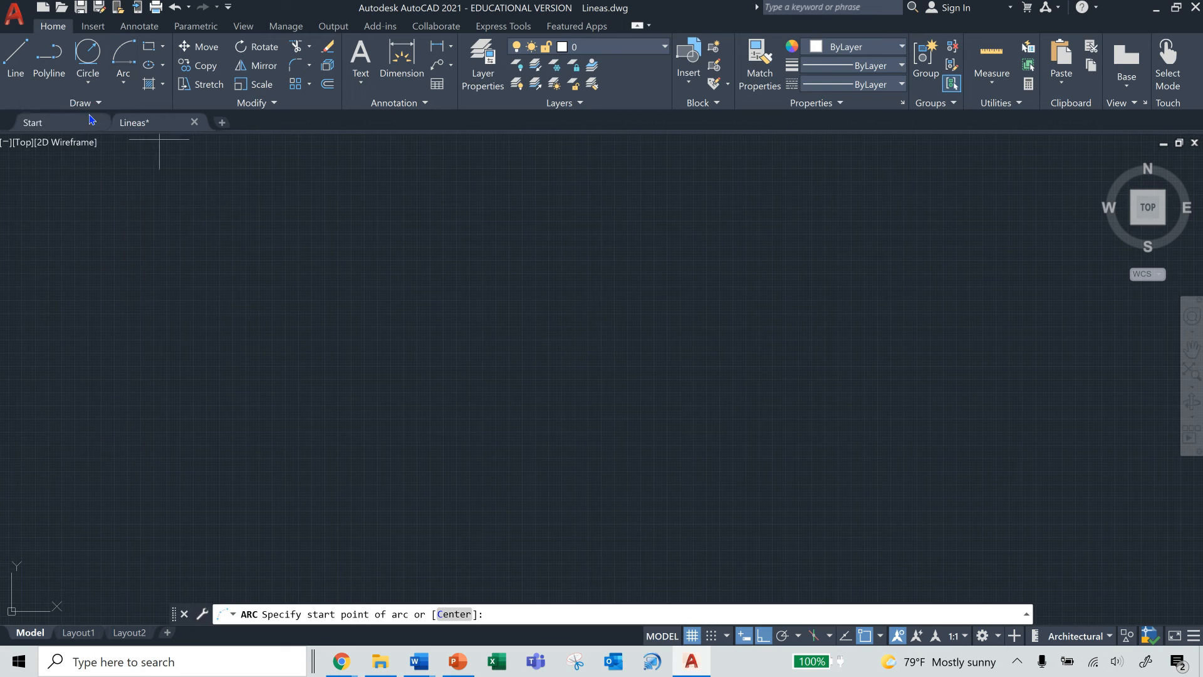
pyautogui.click(243, 315)
pyautogui.click(282, 238)
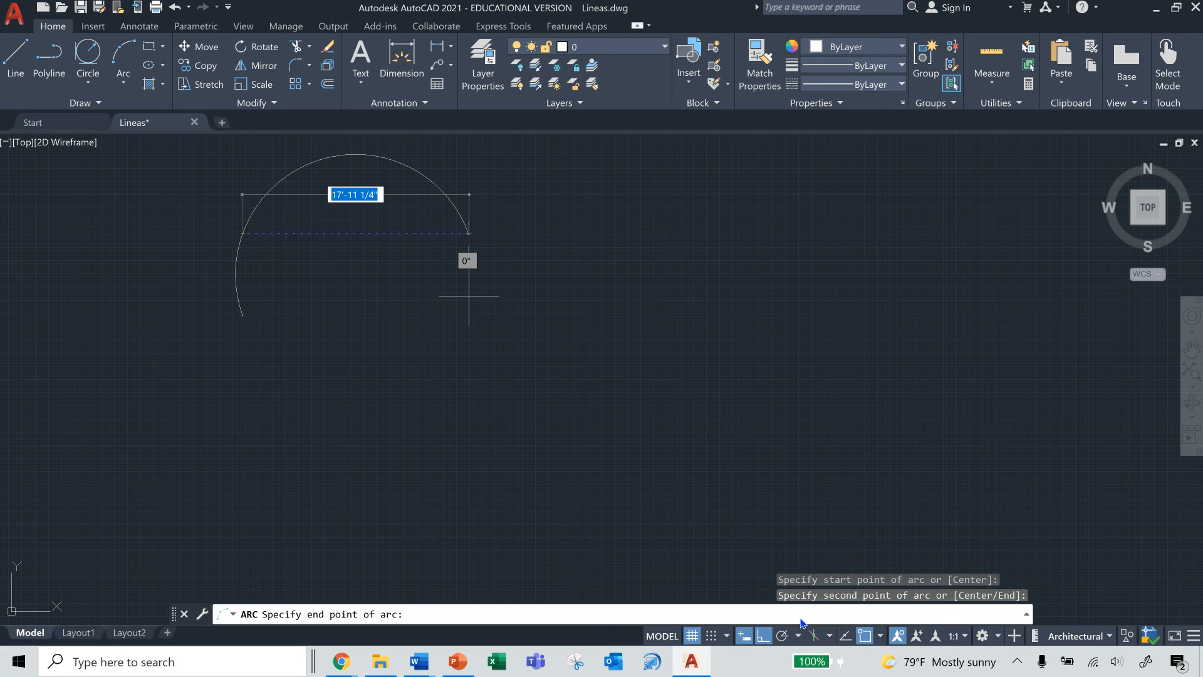
pyautogui.click(761, 640)
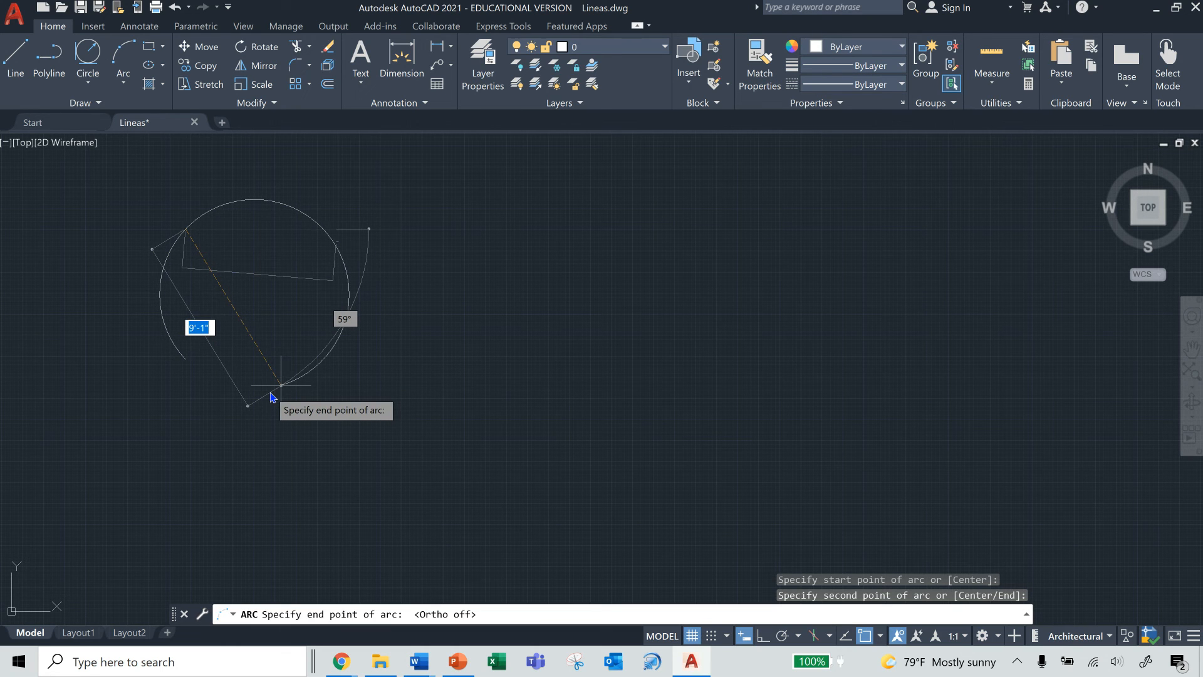
pyautogui.click(312, 335)
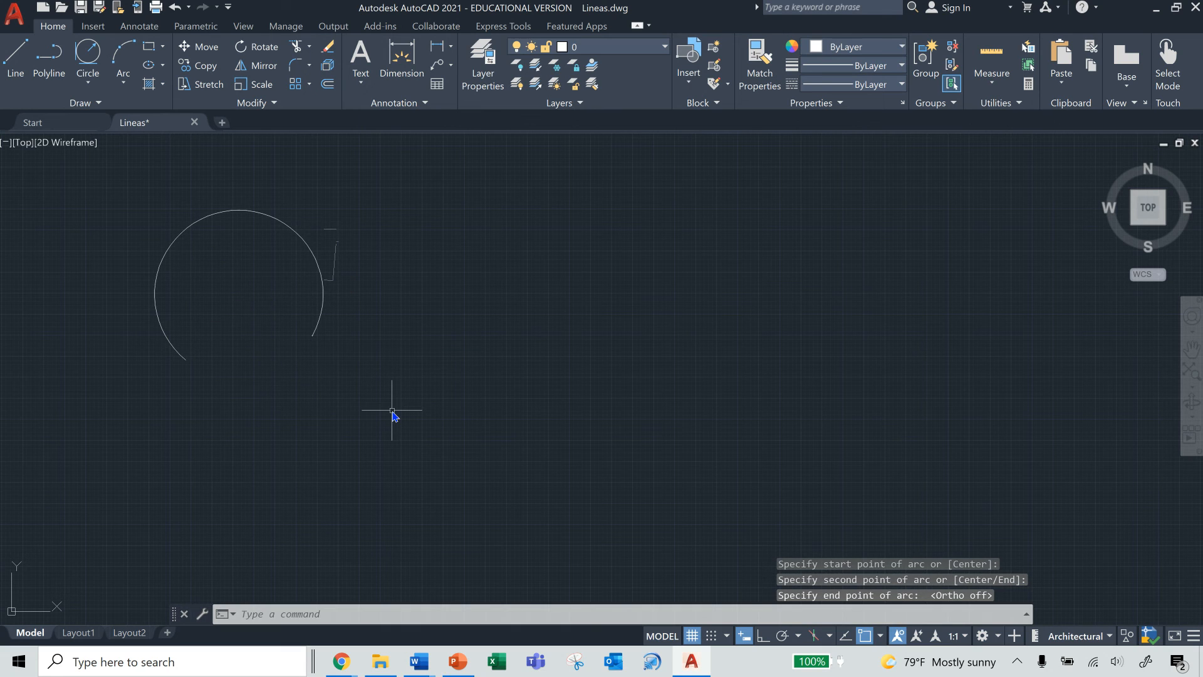
# - Draw a Start, Center, Angle arc right of the first arc, its center 6' horizontally from the start point, with a 60° included angle
pyautogui.click(123, 81)
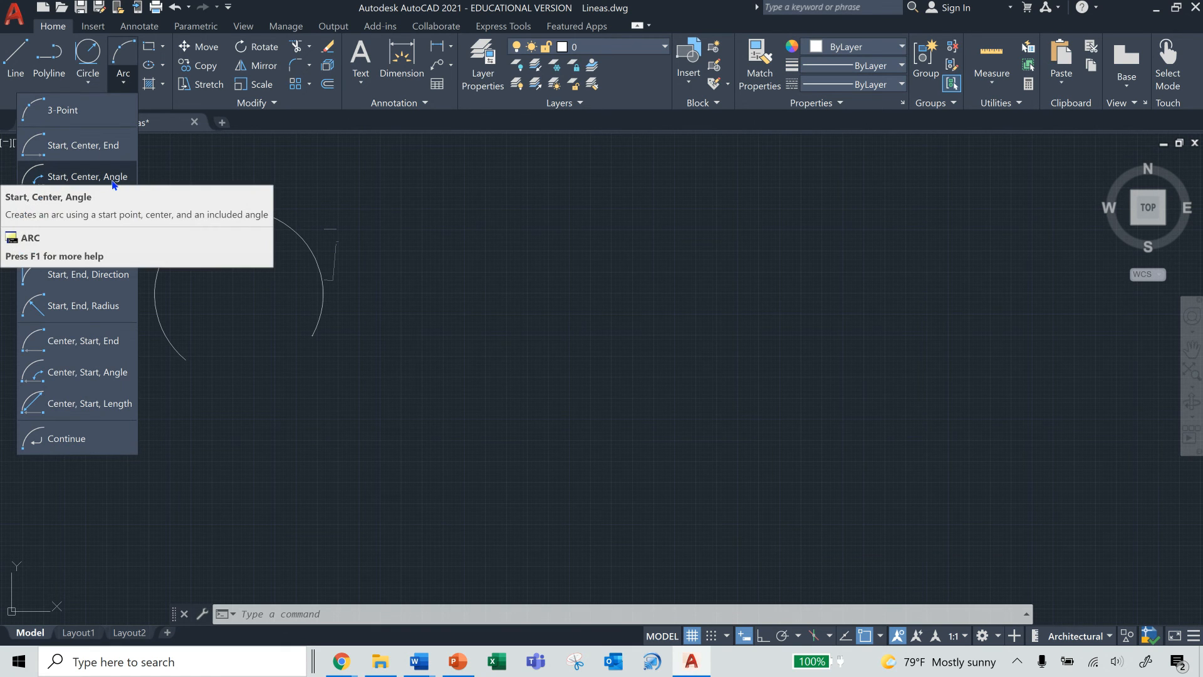
pyautogui.click(70, 181)
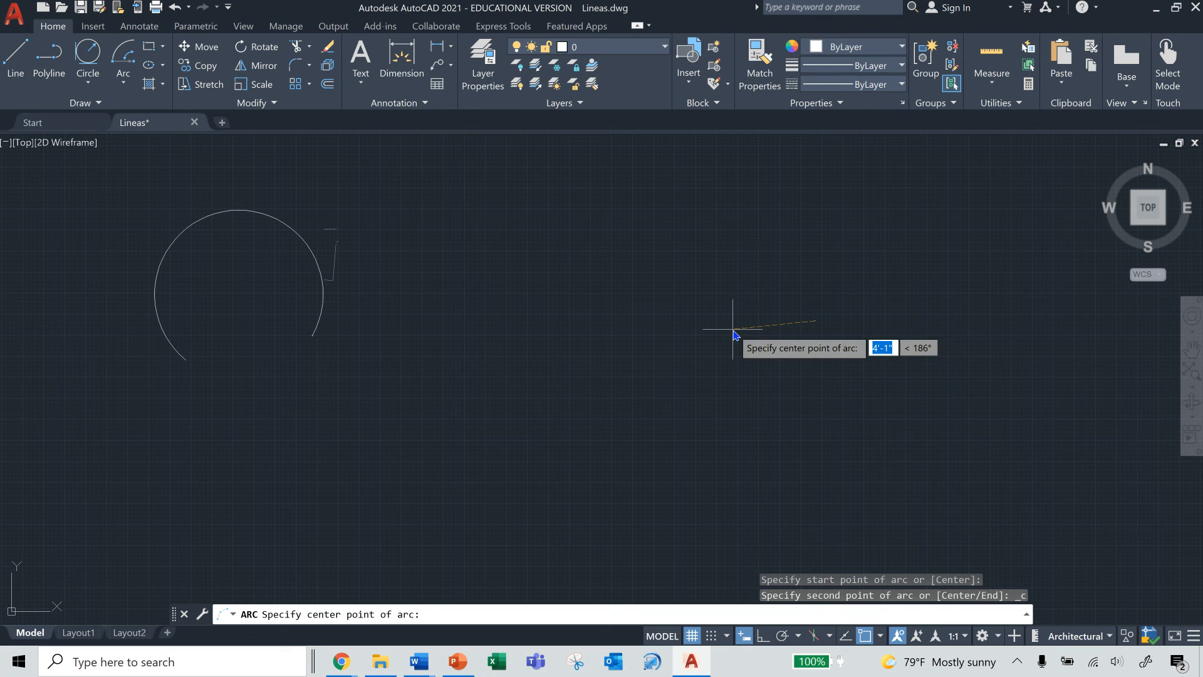
pyautogui.click(762, 635)
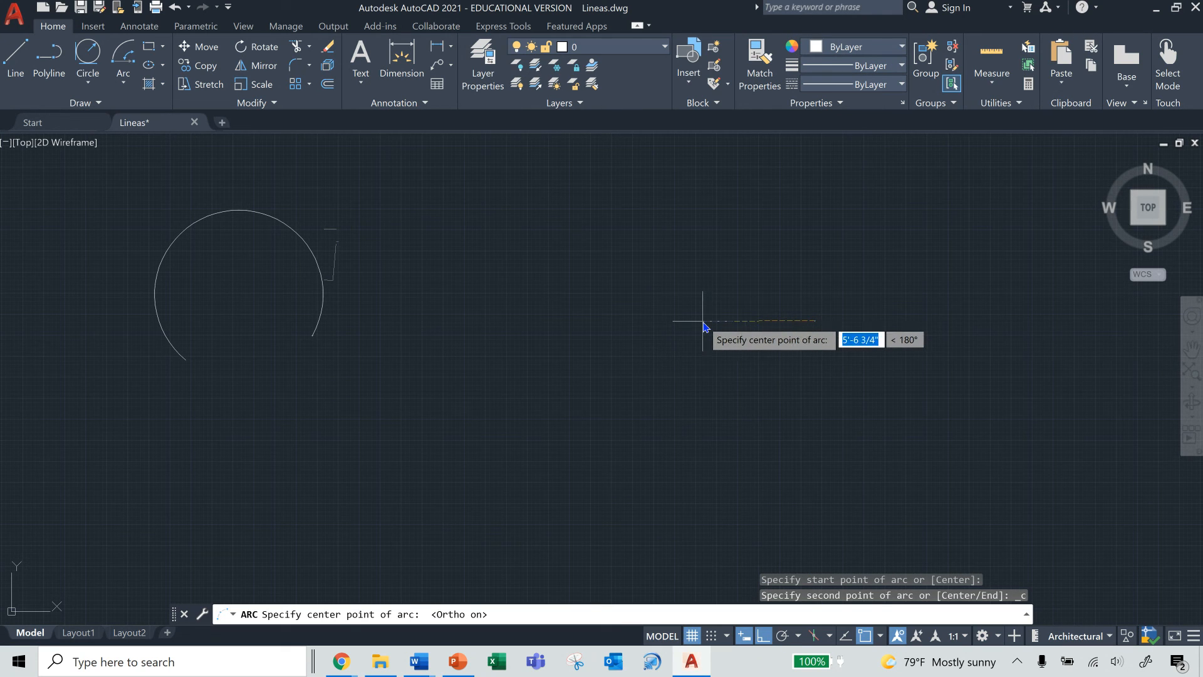
pyautogui.write("6'")
pyautogui.press('Return')
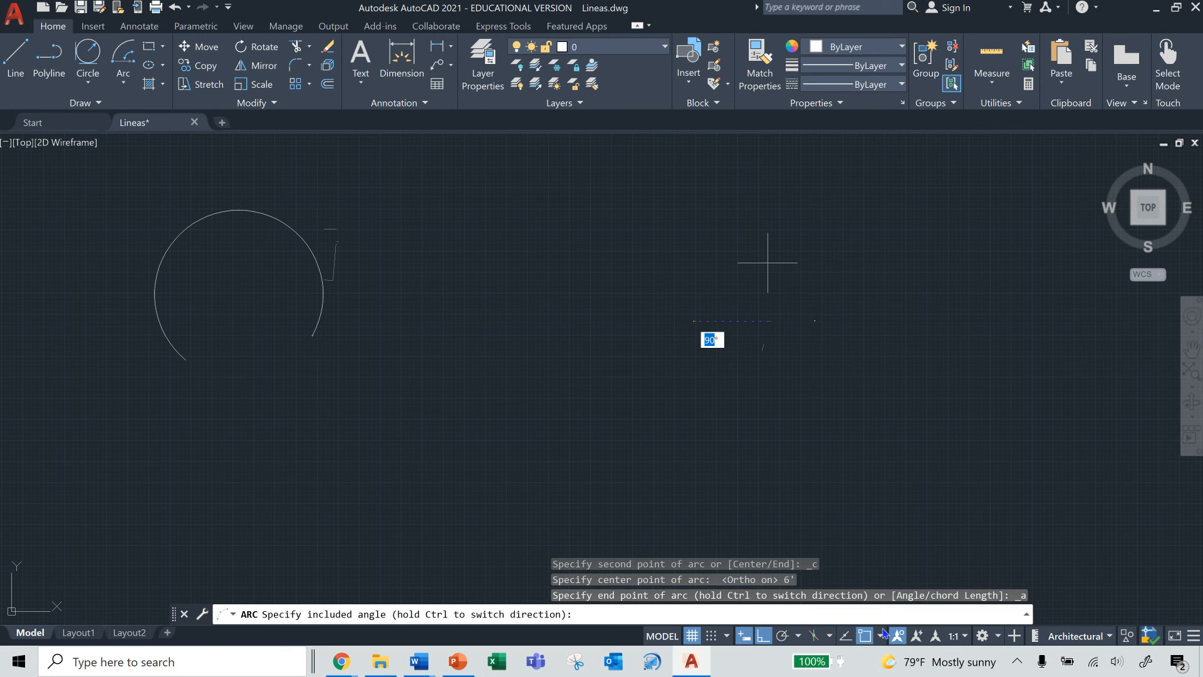
pyautogui.click(762, 635)
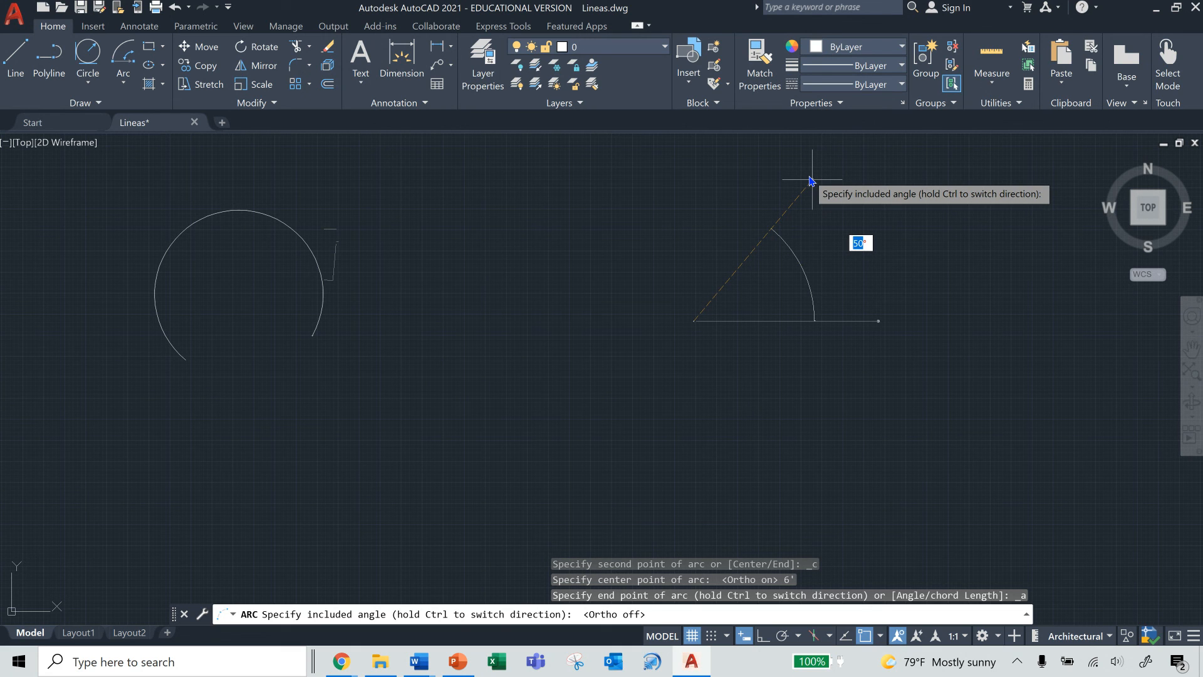
pyautogui.write('60')
pyautogui.press('Return')
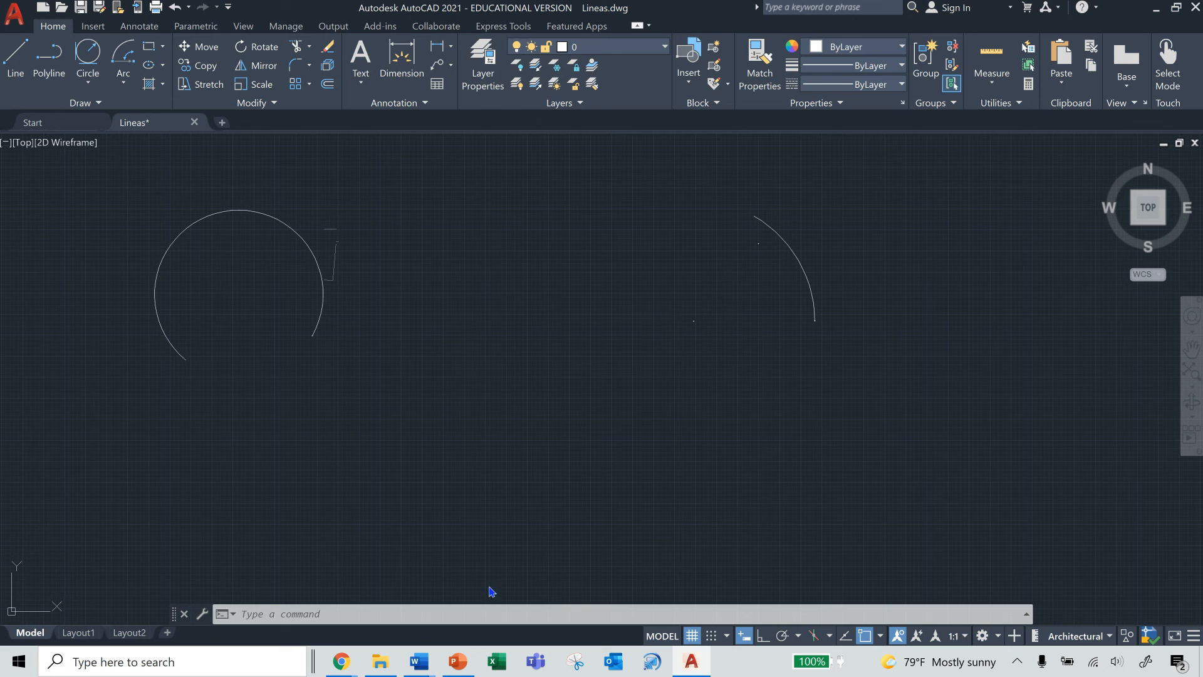
# - Switch to PowerPoint and advance to the Circle, arc, and ellipse exercise slide
pyautogui.click(457, 662)
pyautogui.scroll(-2, 639, 413)
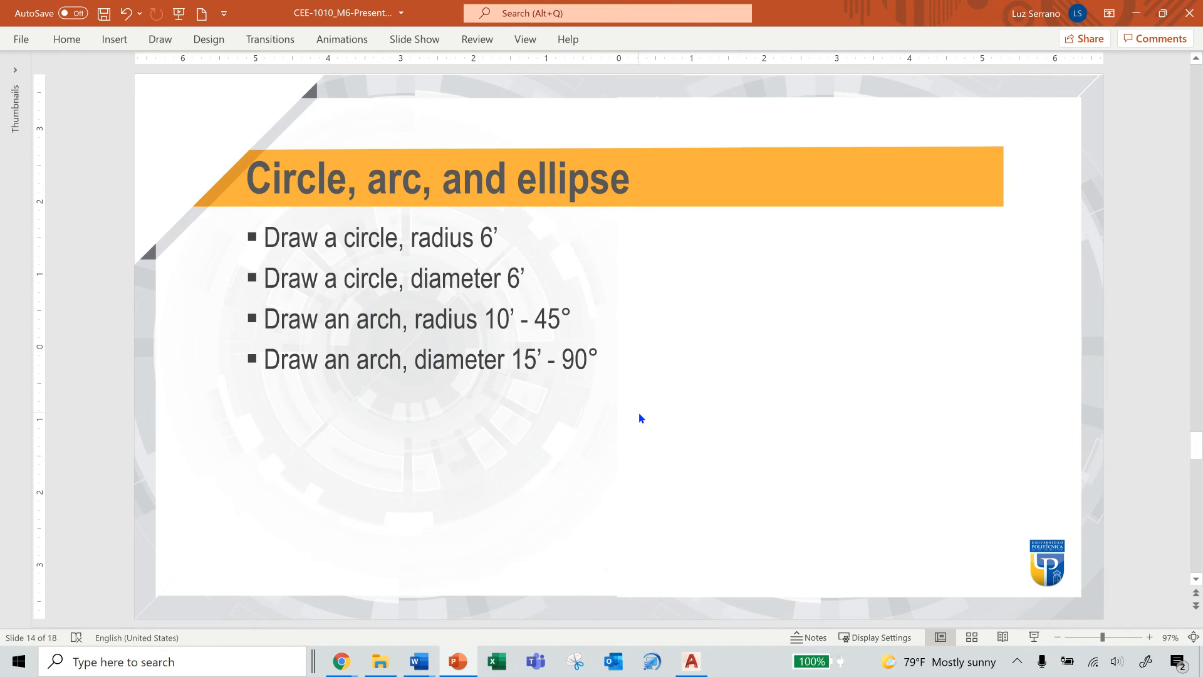